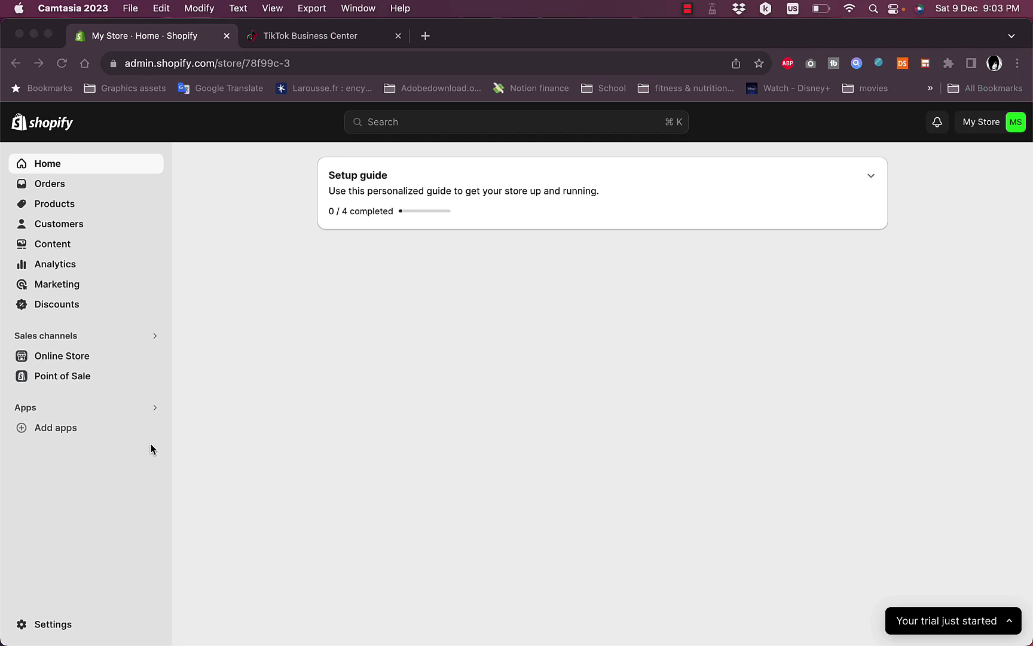
# Open the Shopify App Store in a new tab from the Add apps recommendations
pyautogui.click(65, 429)
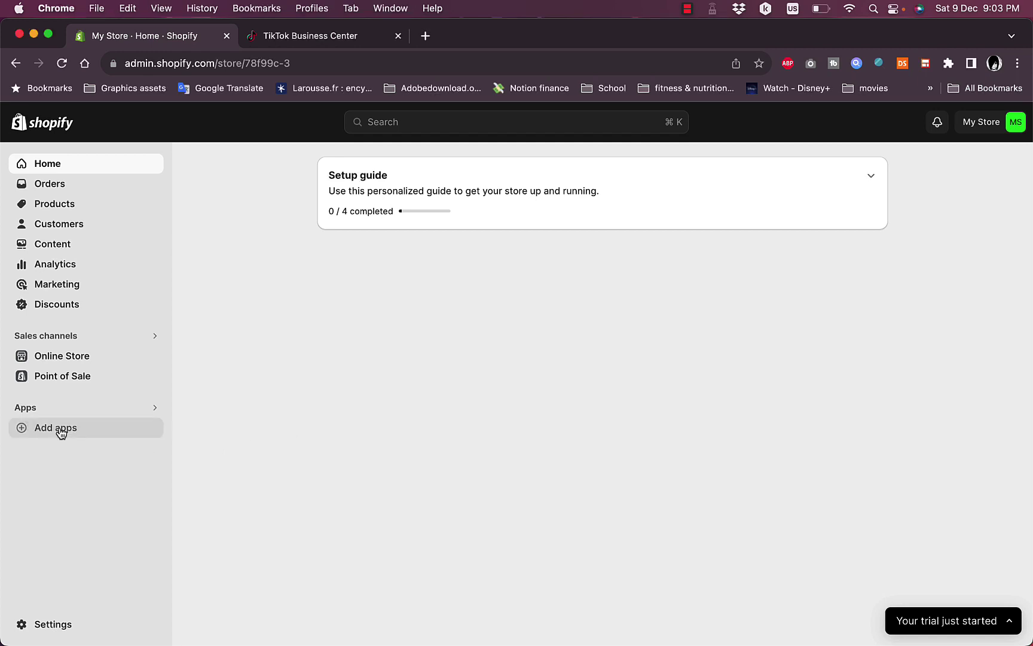
pyautogui.click(60, 433)
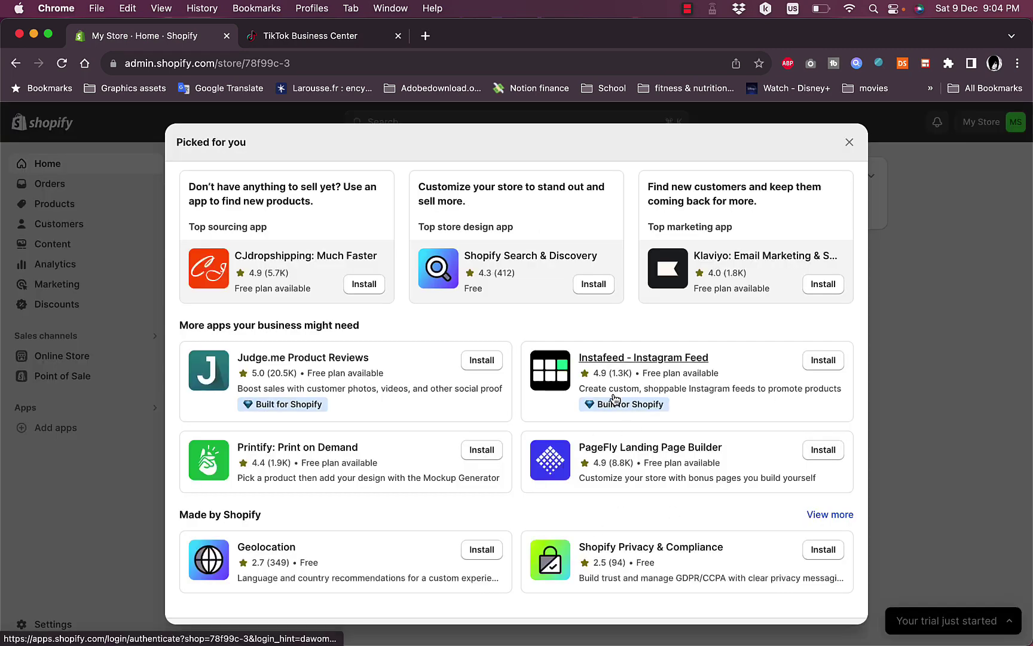
pyautogui.scroll(-1, 614, 398)
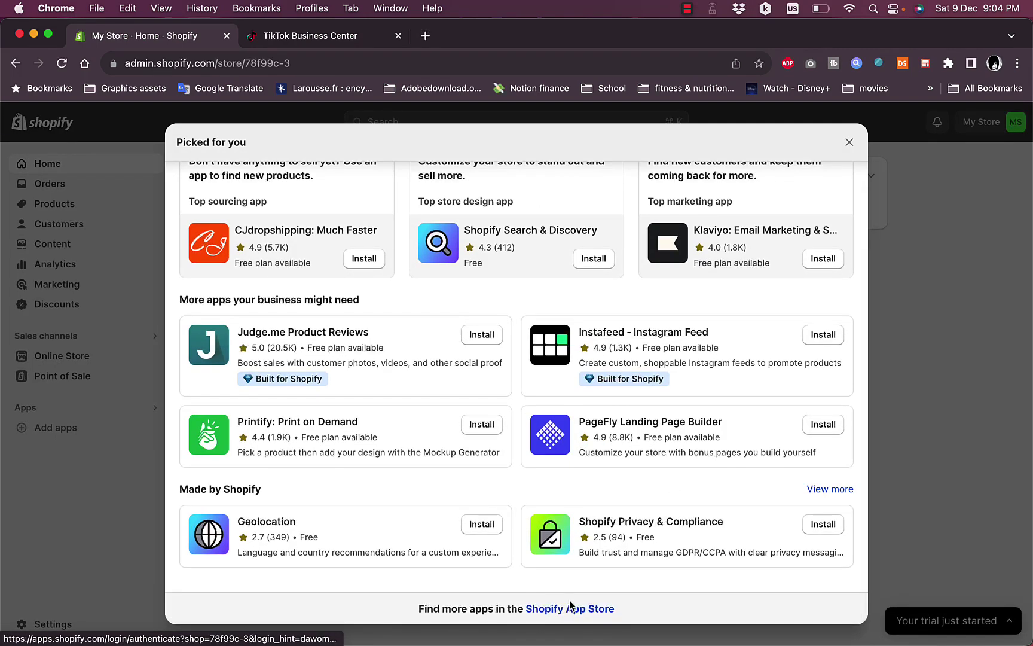
pyautogui.click(568, 616)
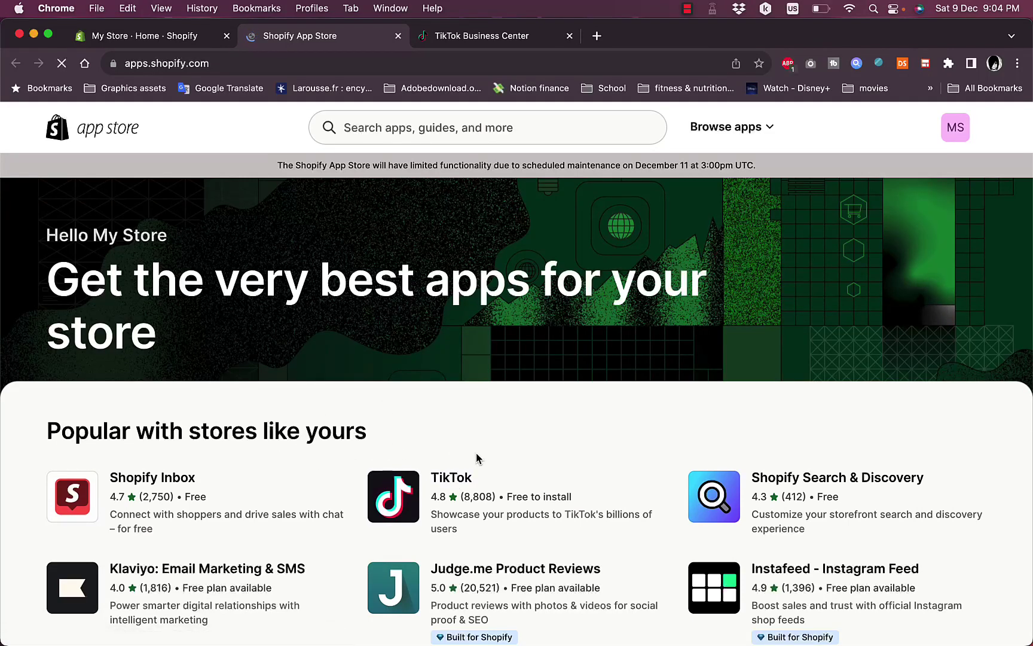
# Search the App Store for 'tiktok' and open the TikTok app listing
pyautogui.scroll(-1, 537, 470)
pyautogui.scroll(-3, 536, 470)
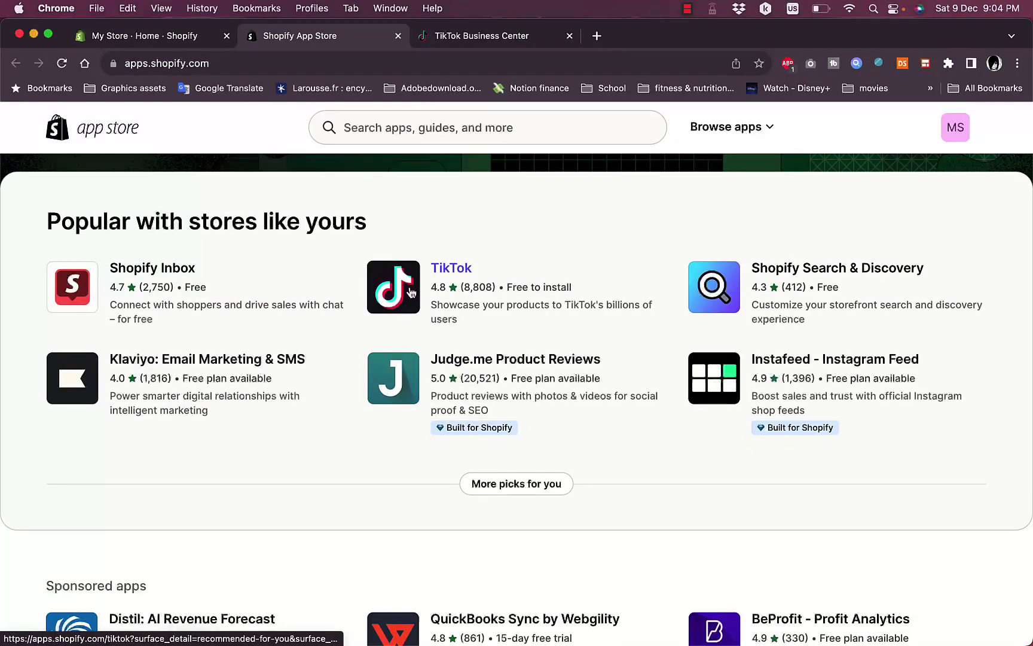
pyautogui.scroll(4, 484, 291)
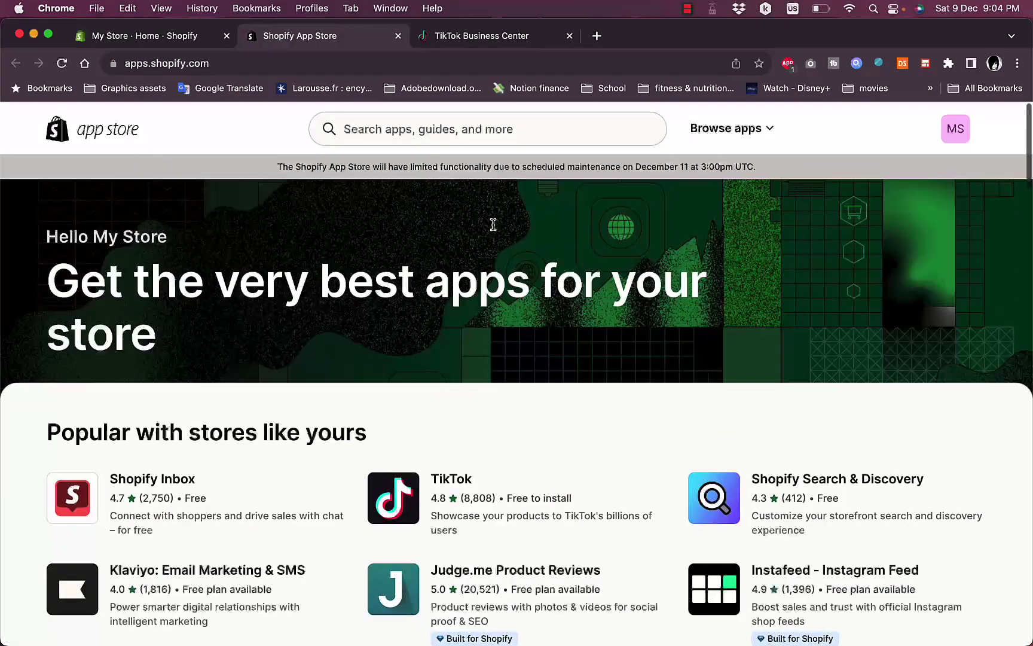
pyautogui.click(493, 129)
pyautogui.write('tiktok')
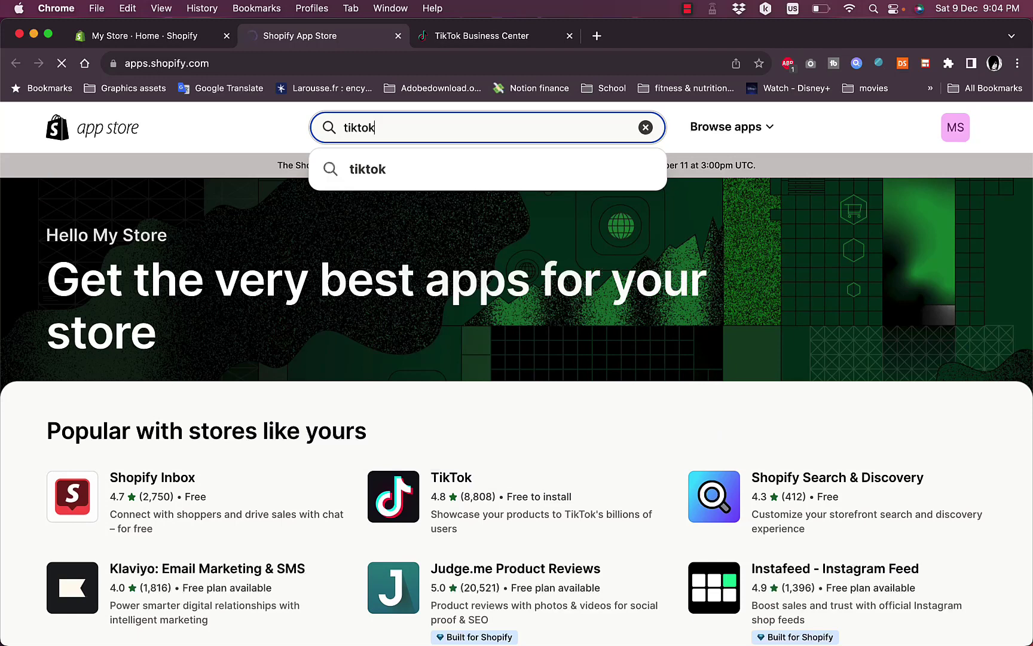
pyautogui.press('Return')
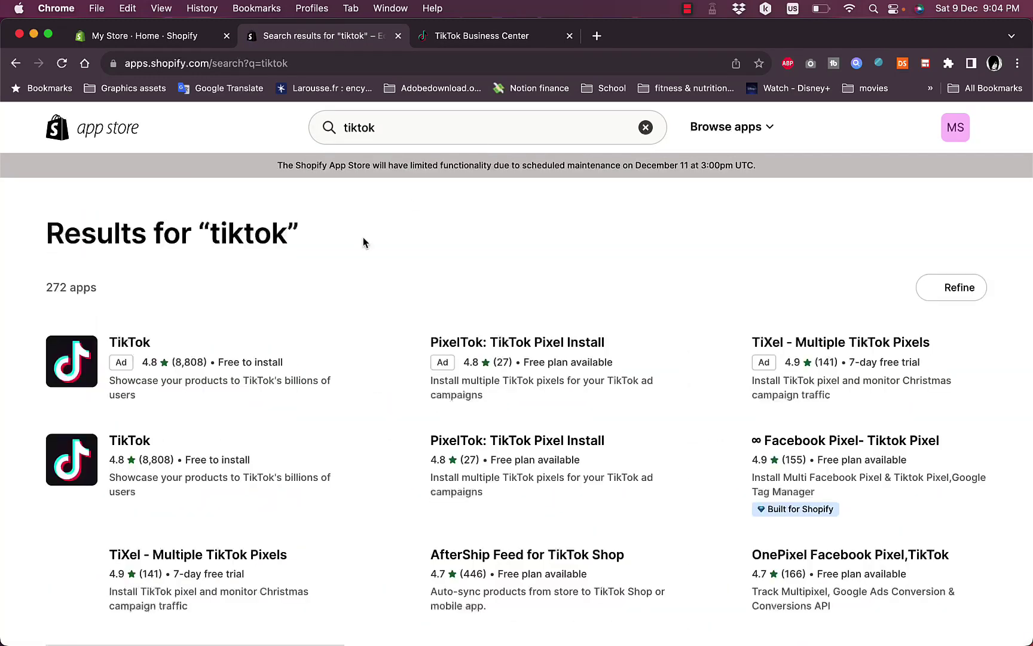
pyautogui.click(132, 347)
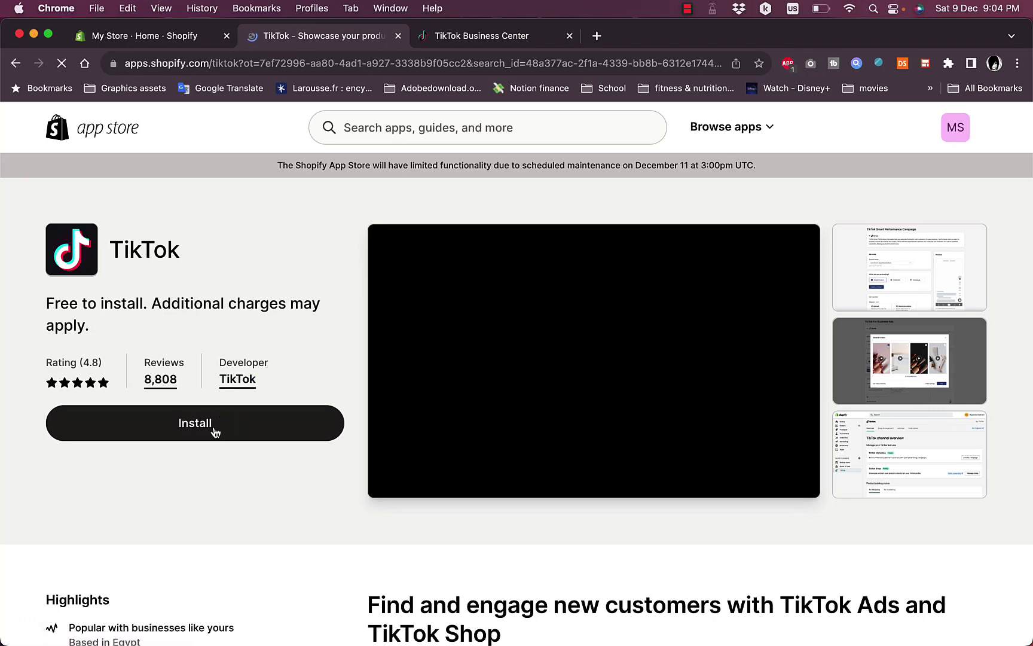
# Install the TikTok app and add it as a sales channel, then review its overview
pyautogui.click(212, 428)
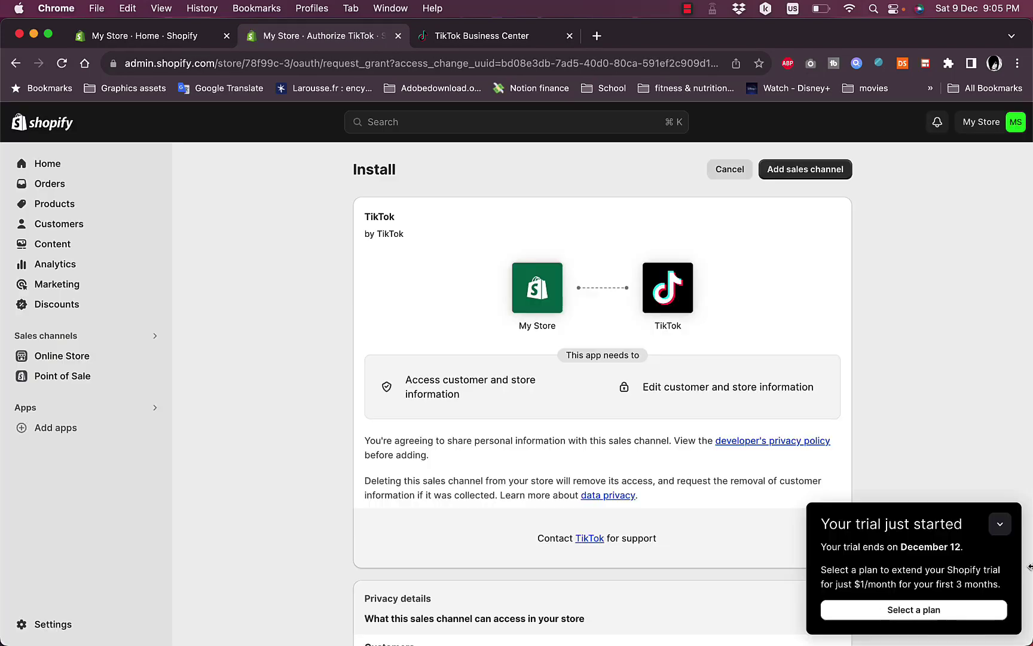
pyautogui.click(999, 527)
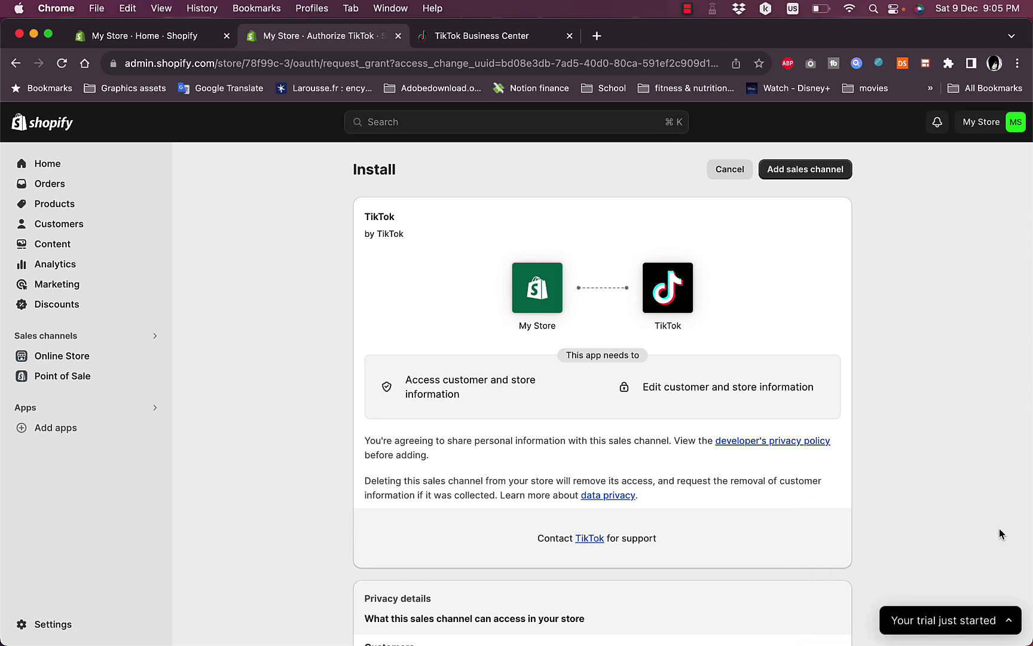
pyautogui.click(805, 172)
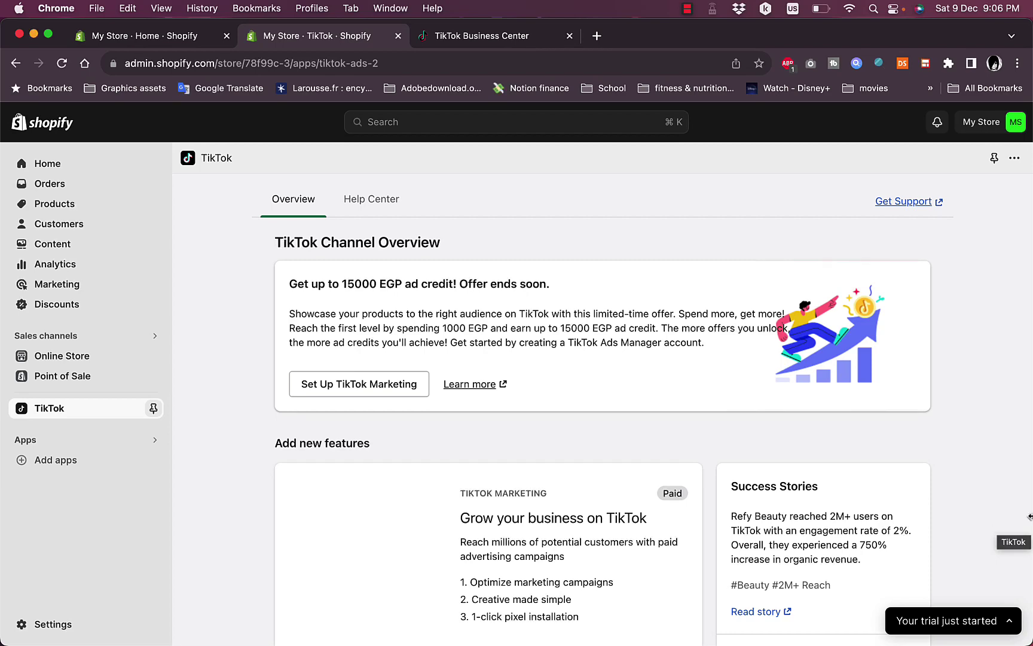
pyautogui.scroll(-5, 598, 399)
pyautogui.scroll(-2, 598, 397)
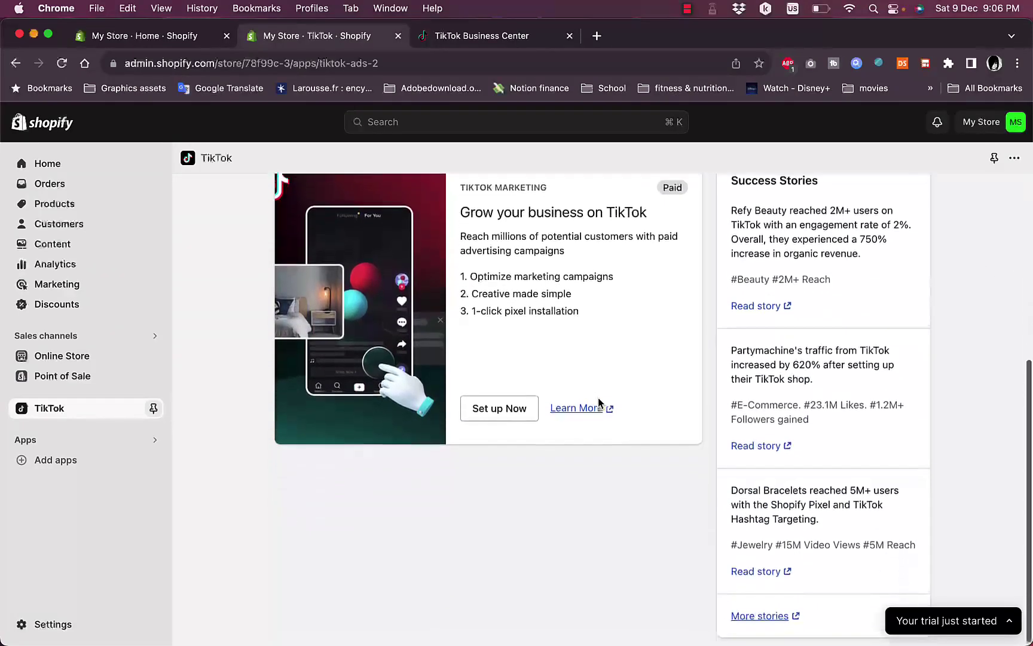
pyautogui.scroll(3, 597, 397)
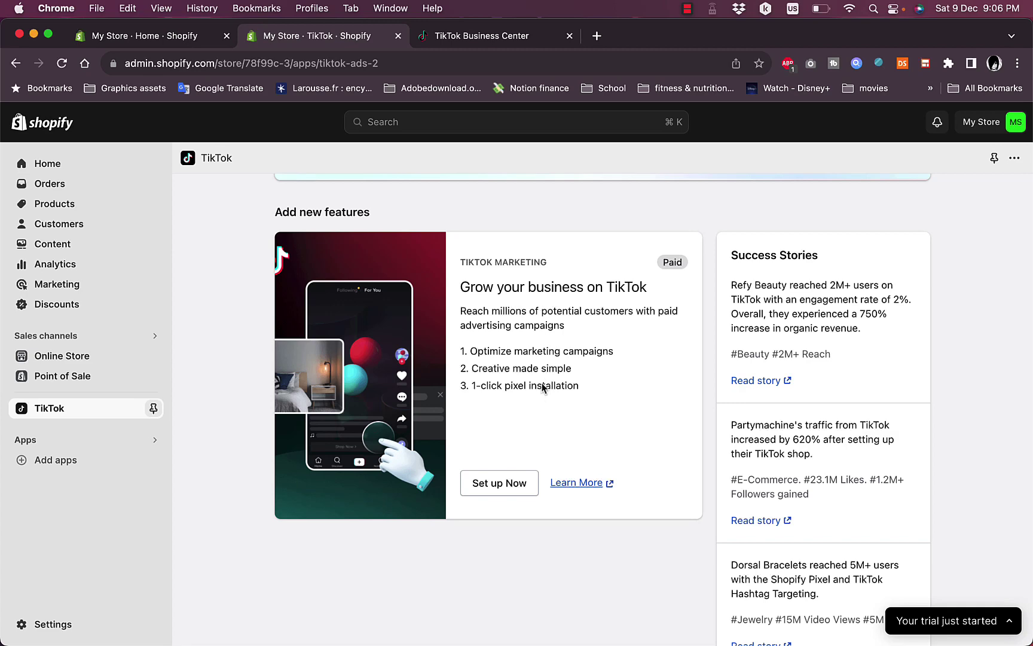
# Start the TikTok marketing setup and begin creating a new TikTok For Business account
pyautogui.click(506, 490)
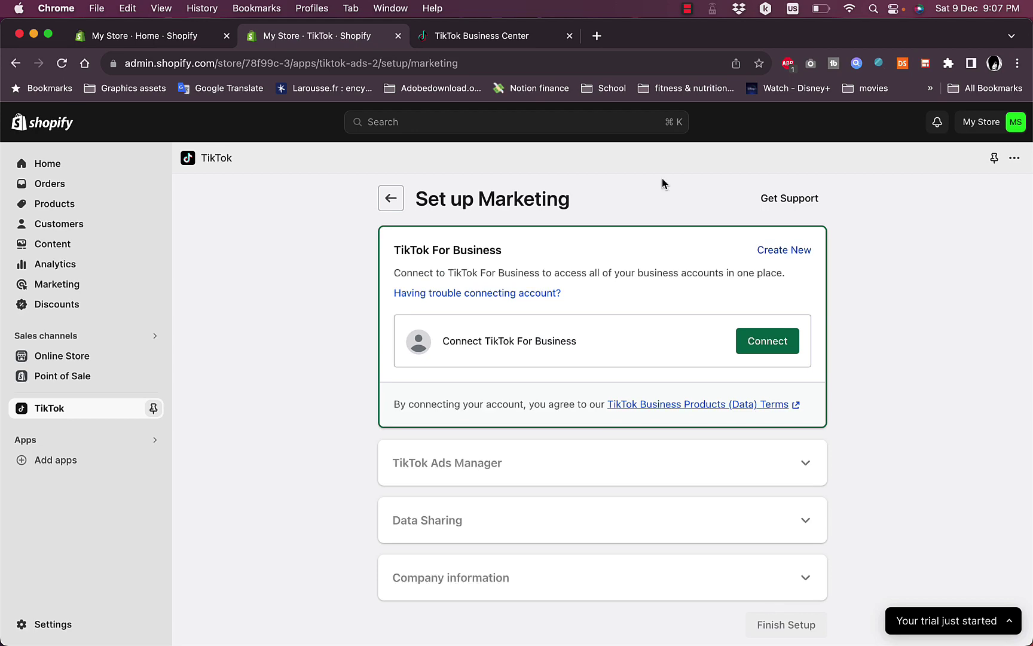
pyautogui.click(489, 39)
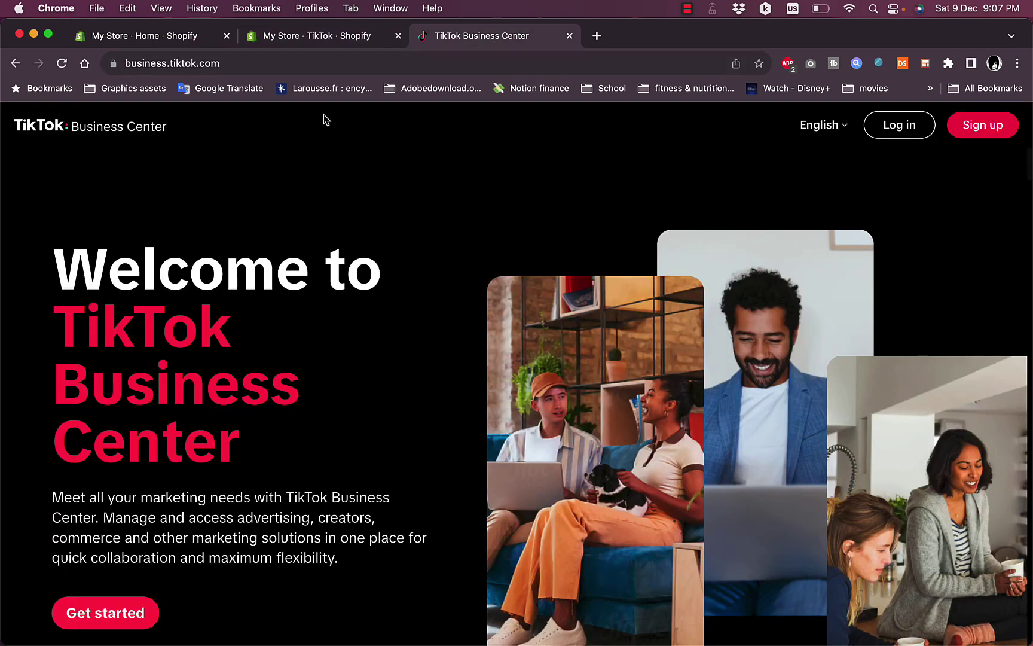
pyautogui.click(357, 36)
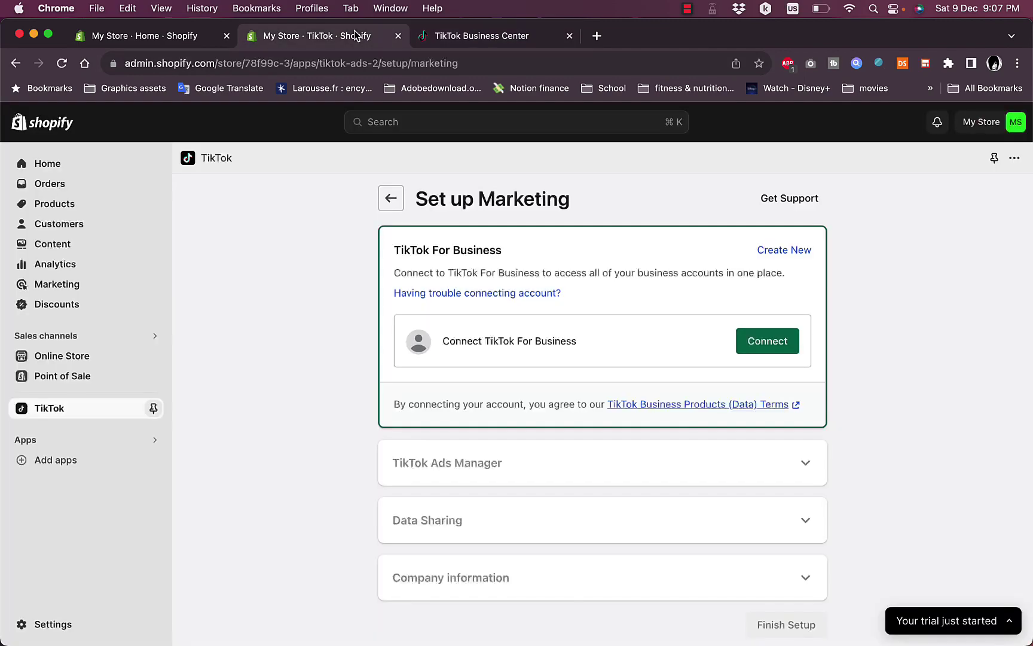
pyautogui.click(795, 251)
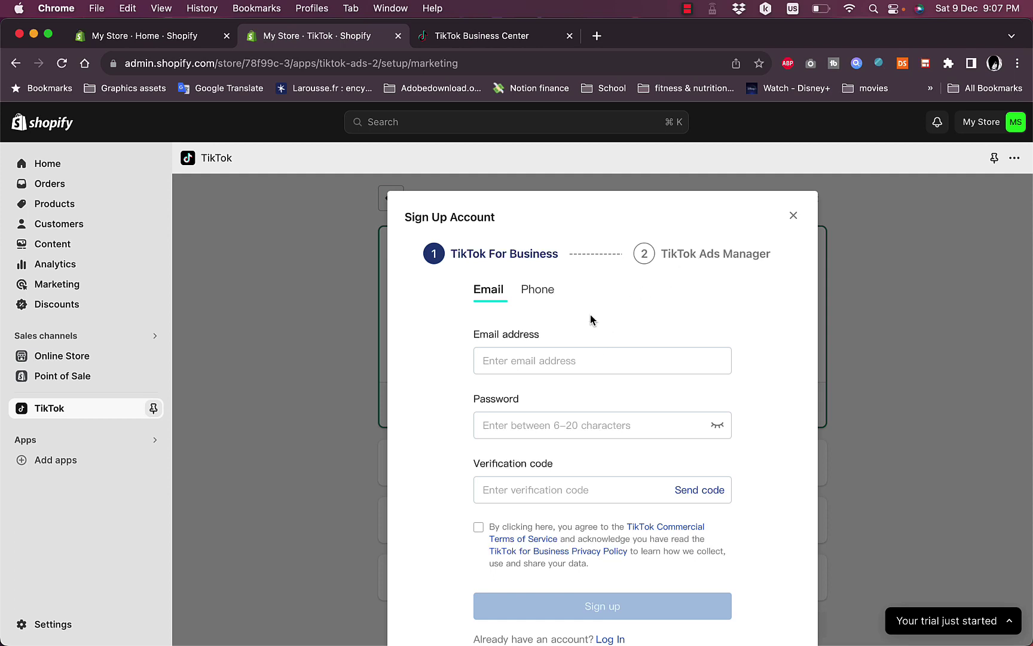
# Close the Business Center tab, complete the sign-up form, and connect the account to Shopify
pyautogui.click(489, 44)
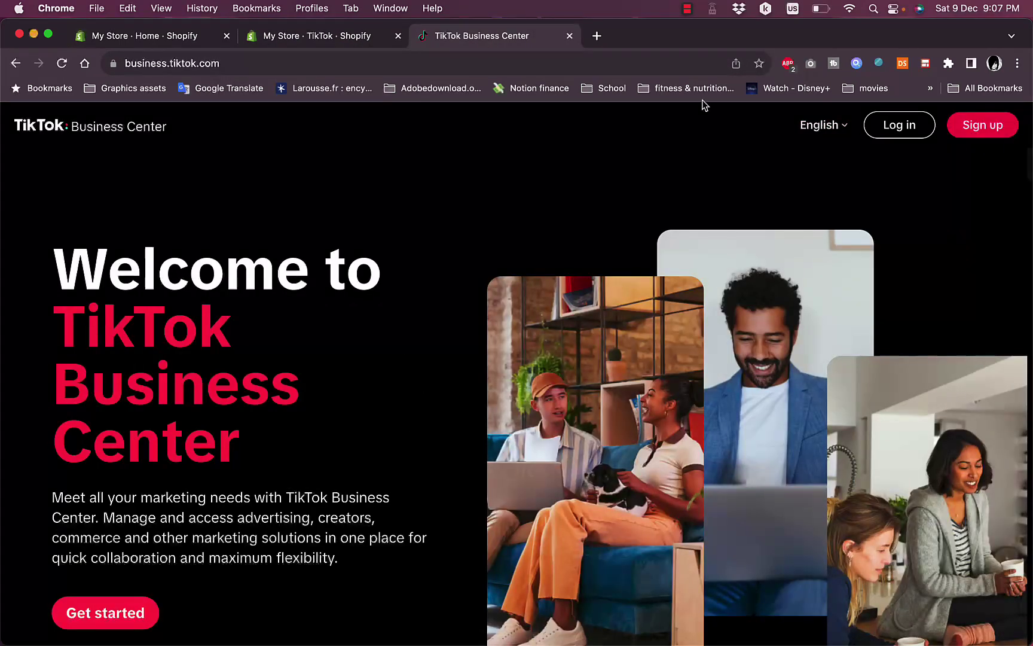
pyautogui.click(569, 36)
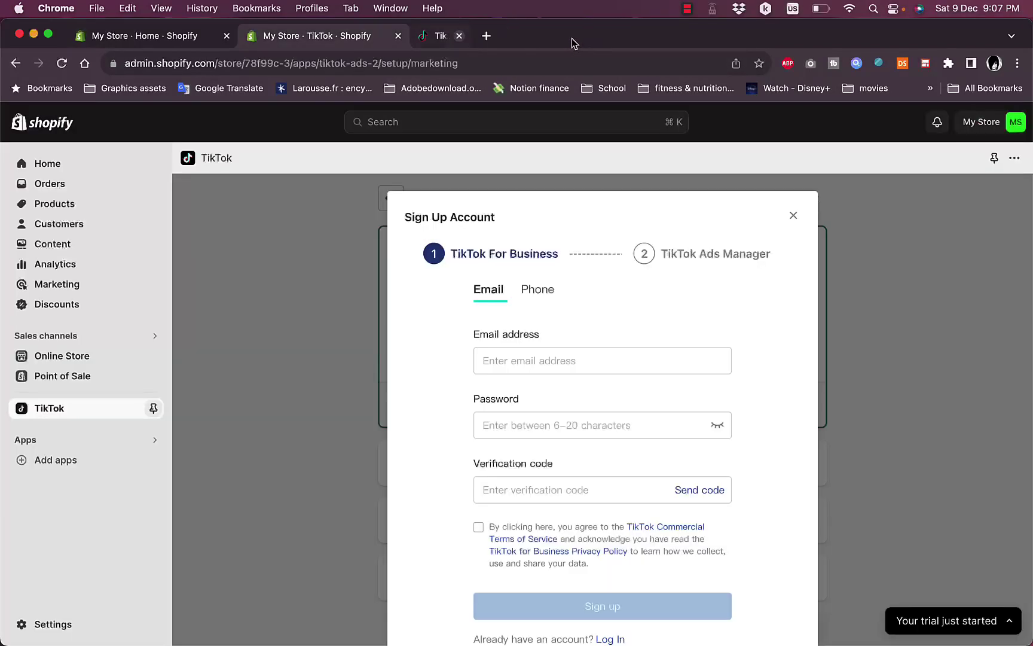
pyautogui.click(594, 352)
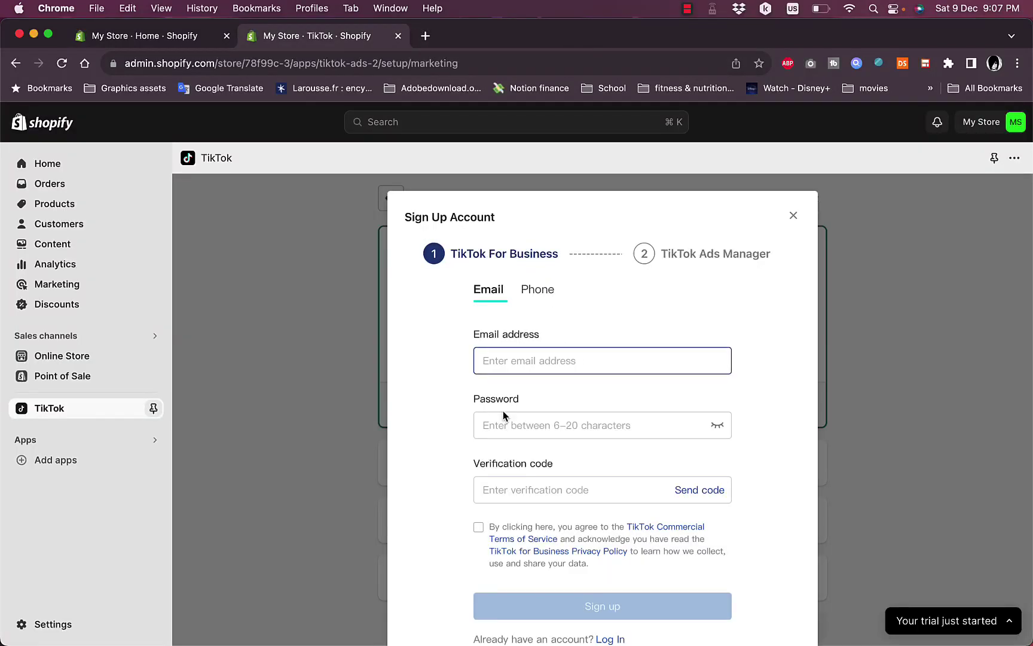
pyautogui.click(541, 340)
pyautogui.scroll(-2, 621, 351)
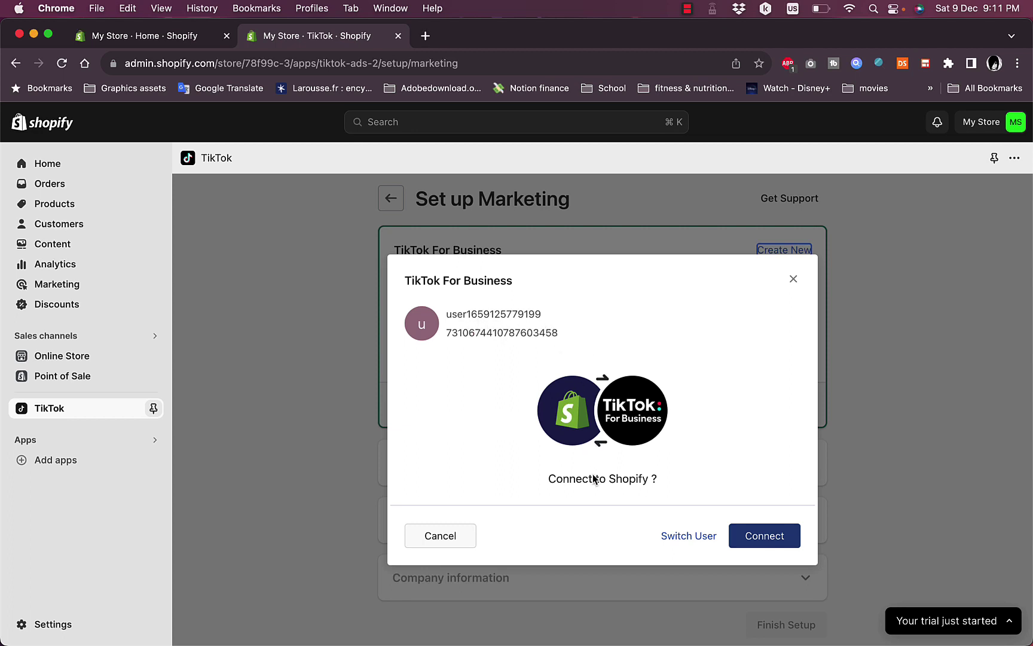
pyautogui.click(769, 541)
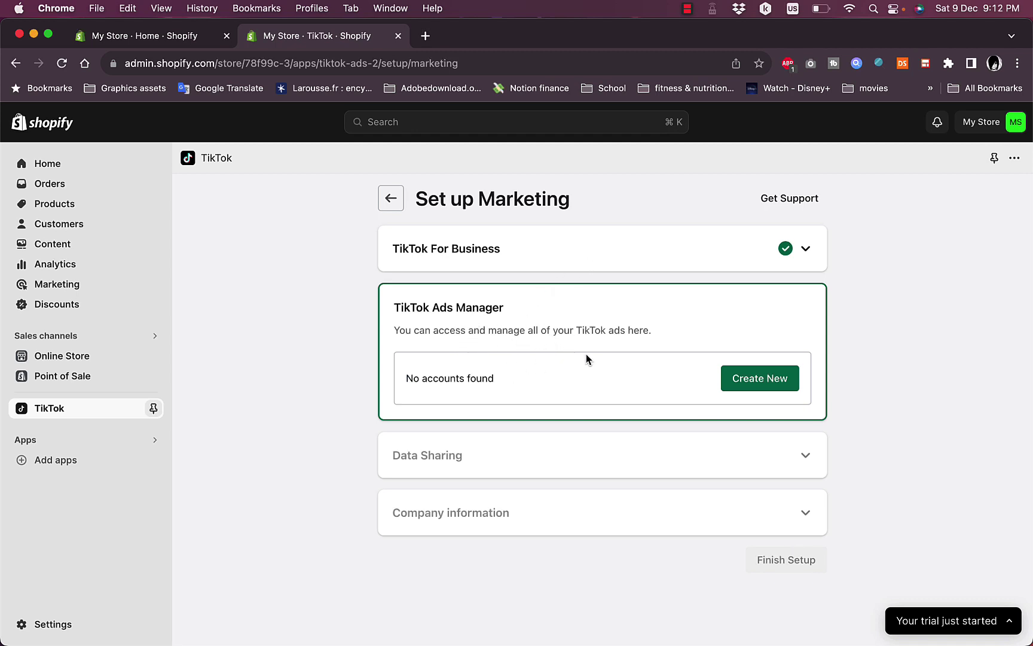
# Create a TikTok Ads Manager account with industry E-commerce > Health & Personal Care
pyautogui.click(764, 383)
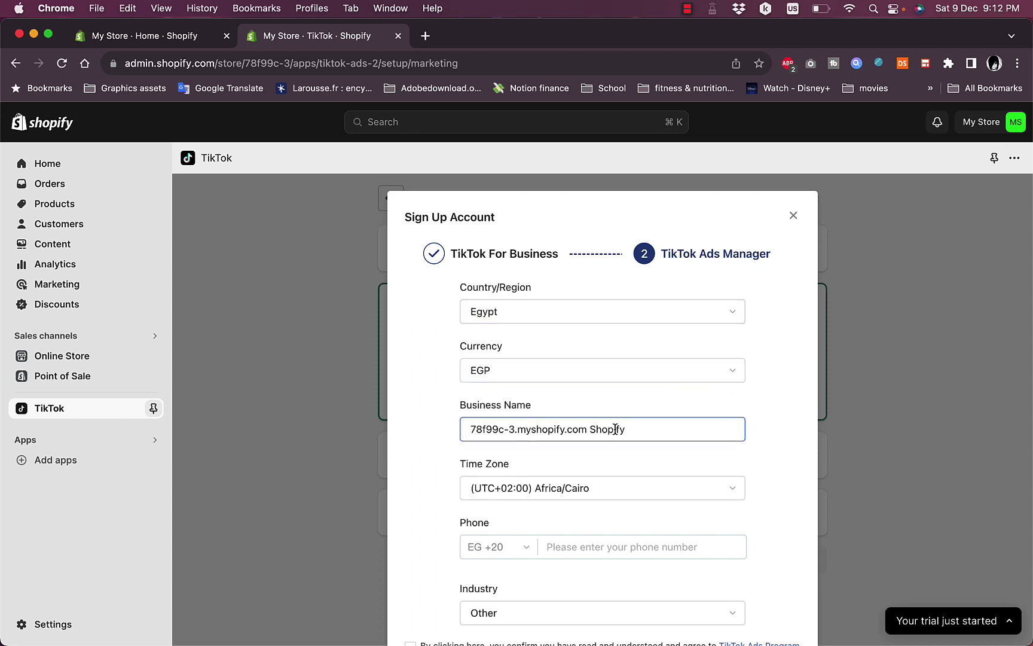
pyautogui.scroll(-3, 638, 456)
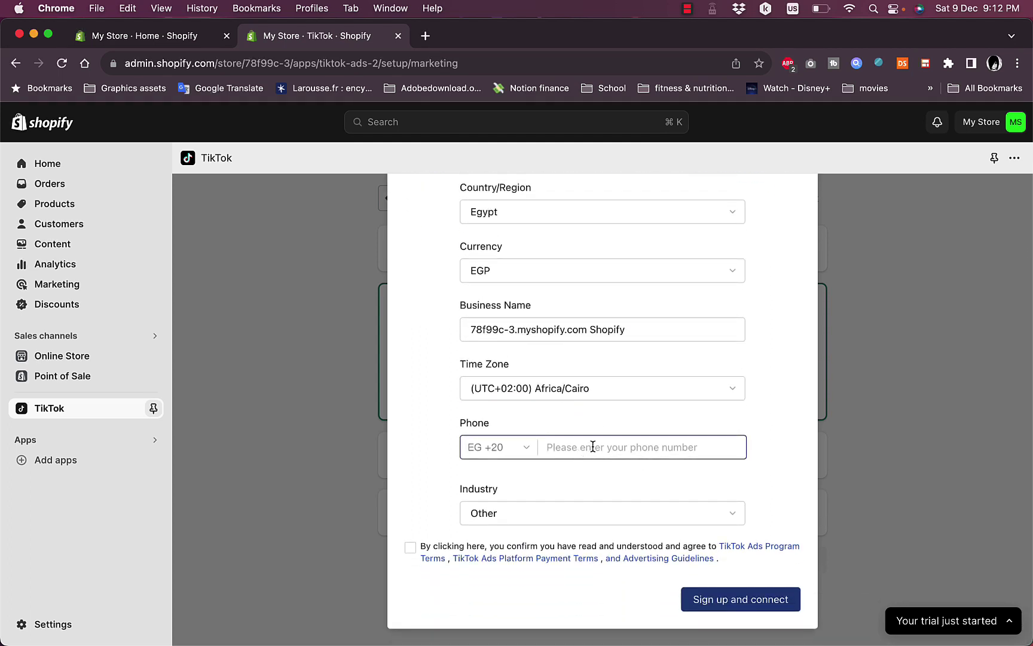
pyautogui.click(669, 516)
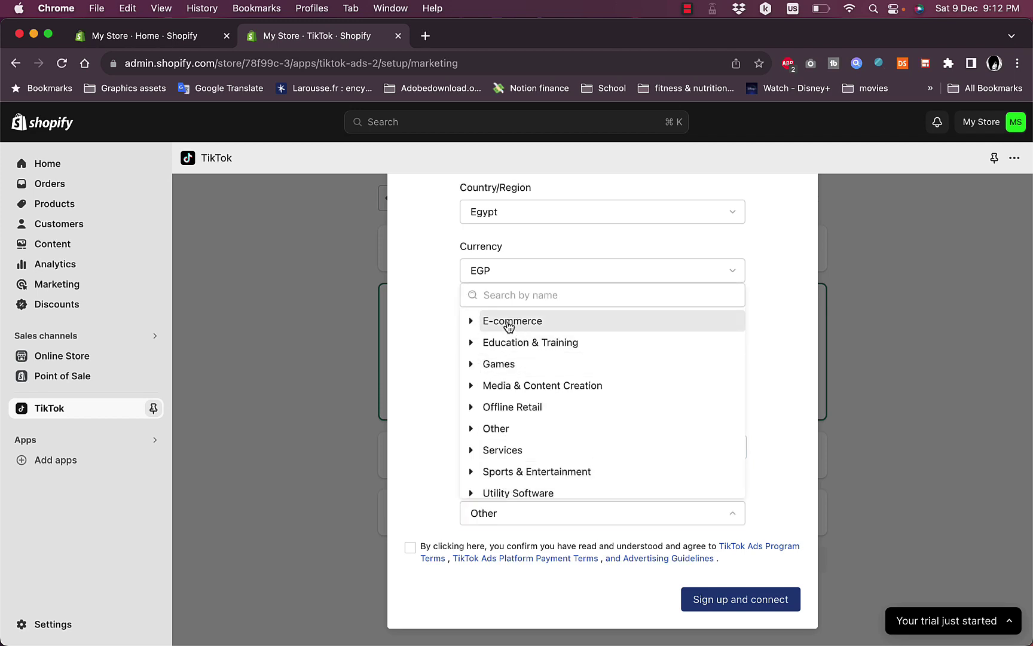
pyautogui.click(485, 326)
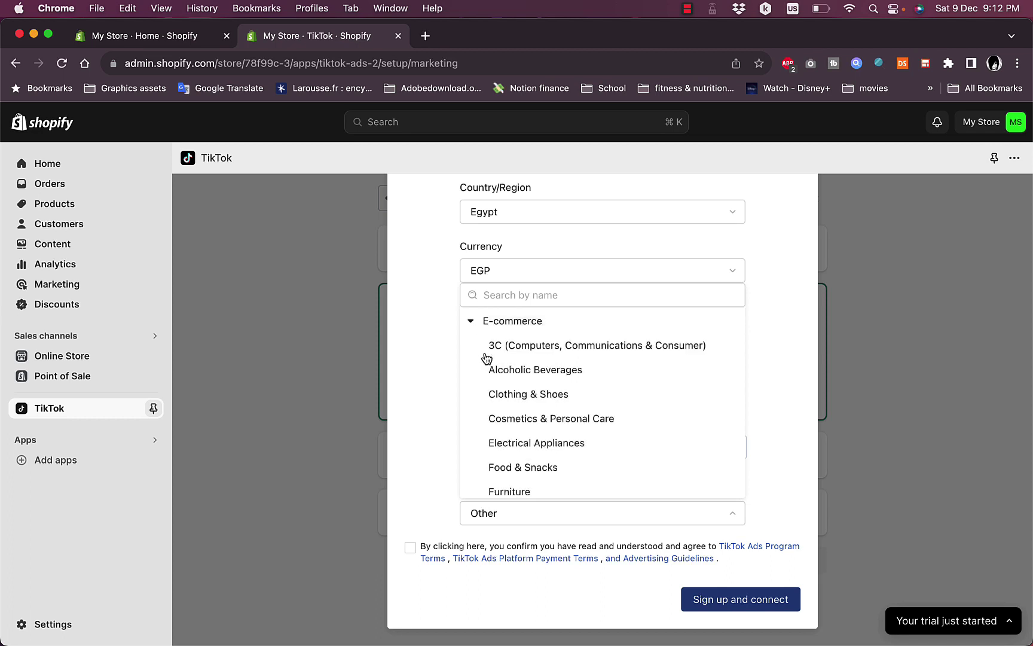
pyautogui.scroll(-5, 487, 365)
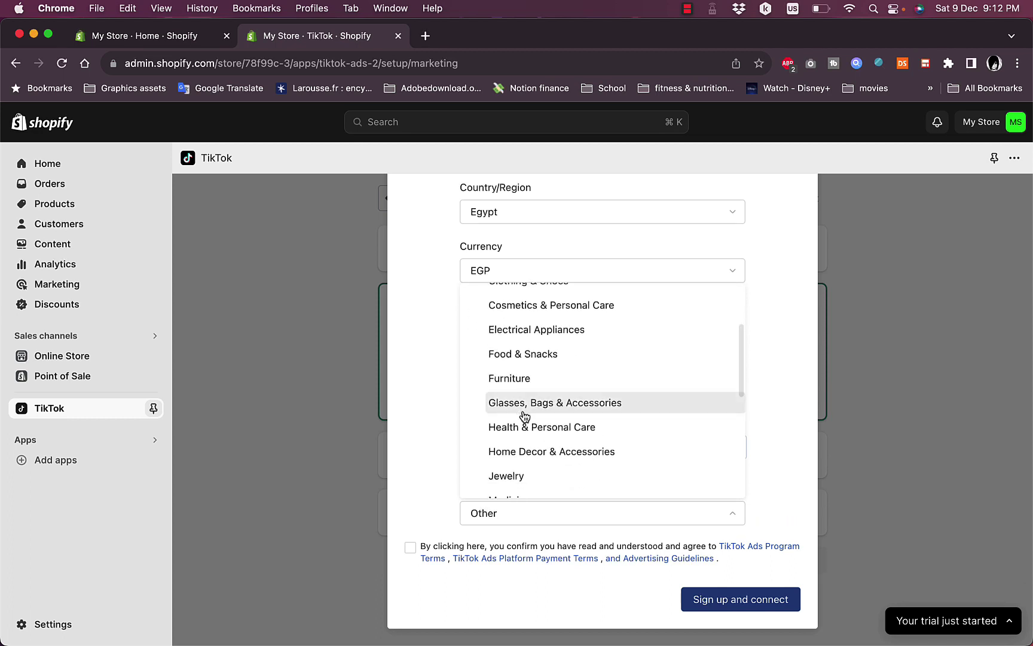
pyautogui.click(527, 427)
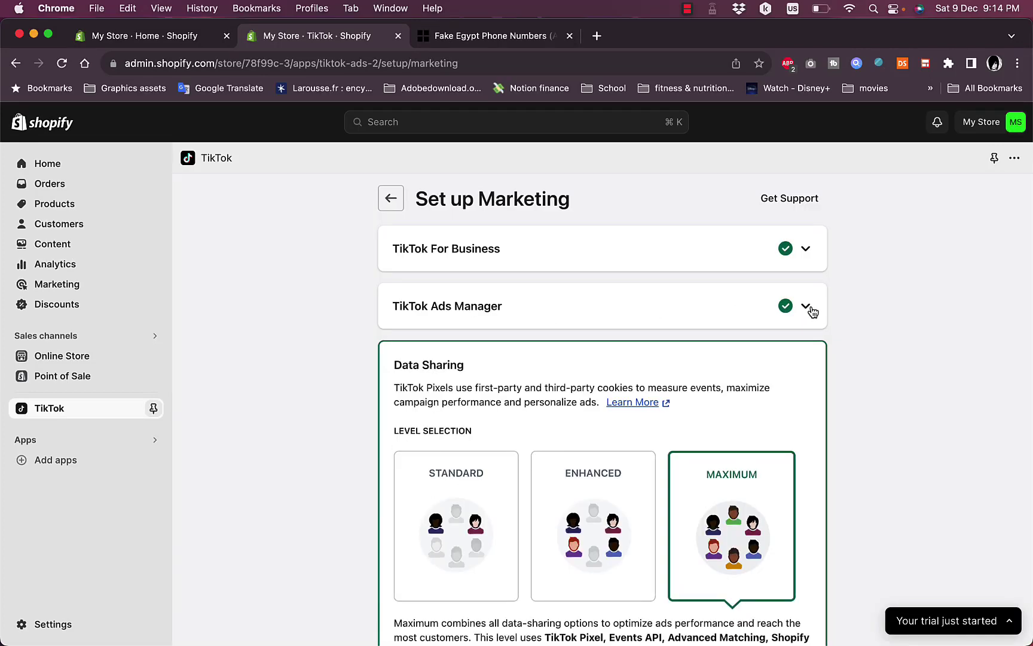
pyautogui.scroll(-3, 493, 296)
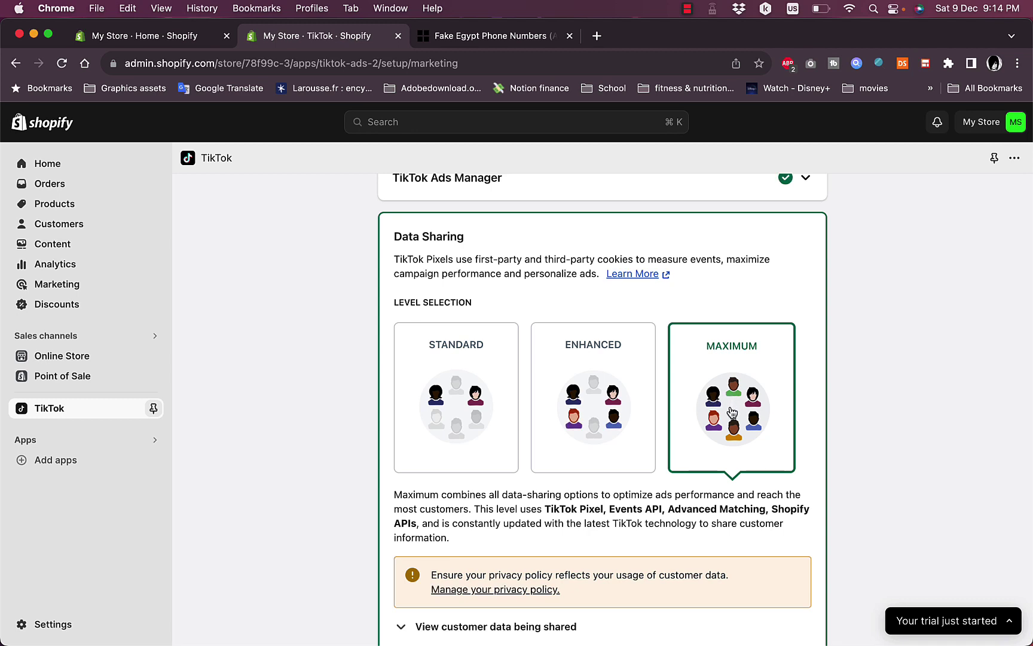
pyautogui.scroll(-2, 731, 411)
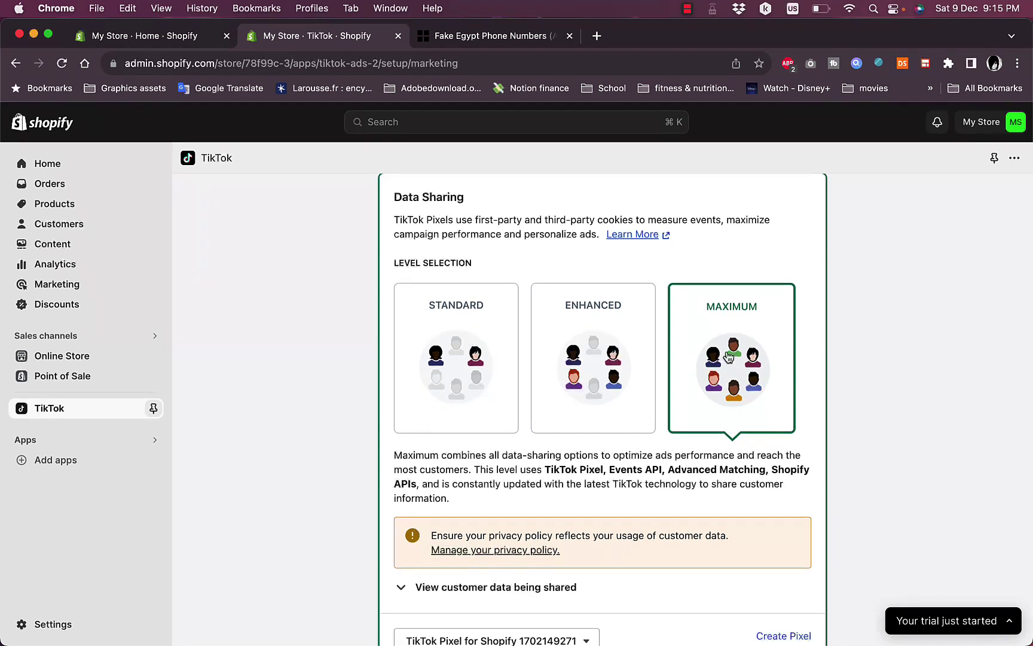
pyautogui.scroll(-5, 736, 353)
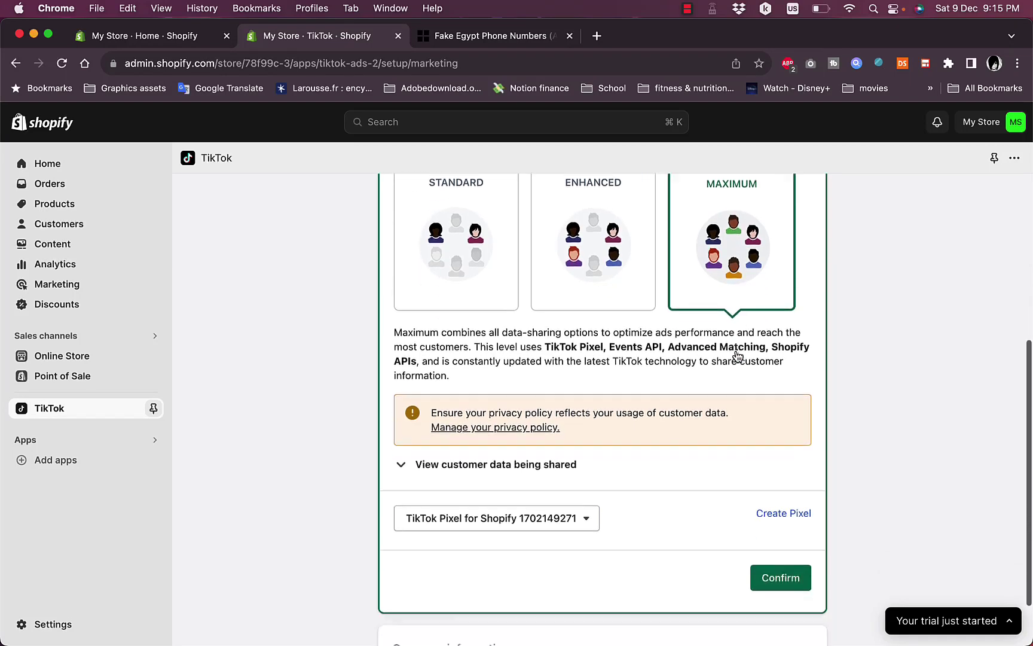
pyautogui.click(589, 520)
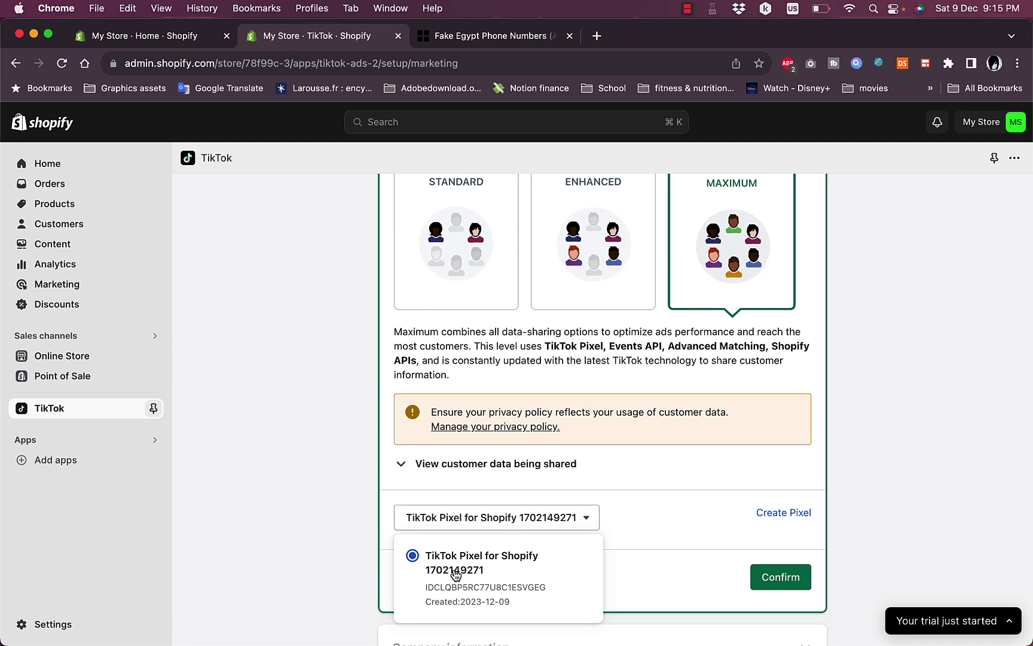
pyautogui.click(674, 526)
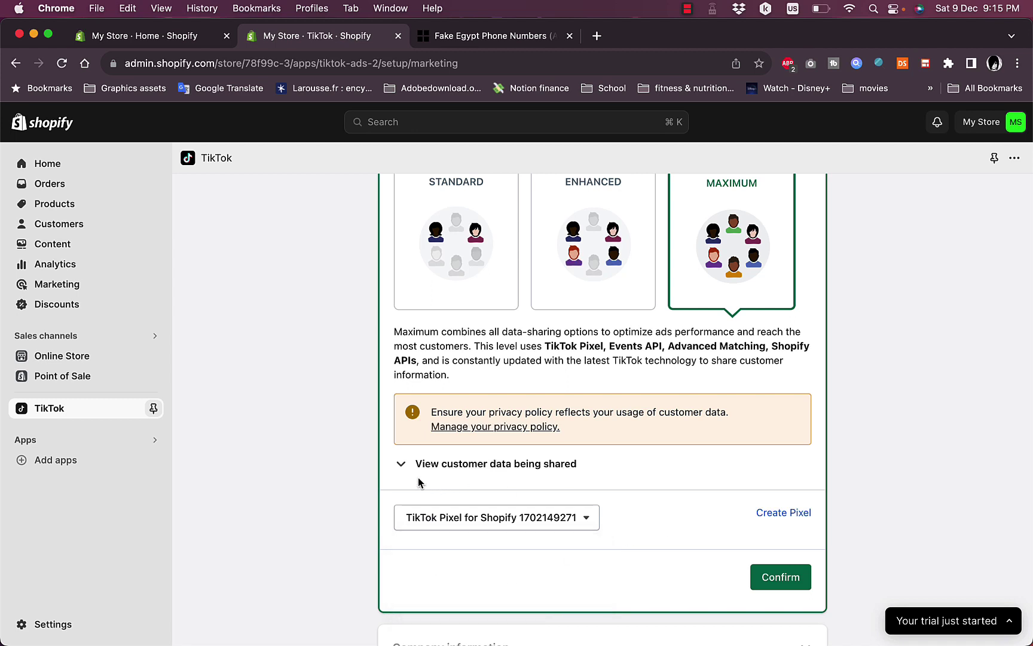
pyautogui.scroll(-2, 698, 541)
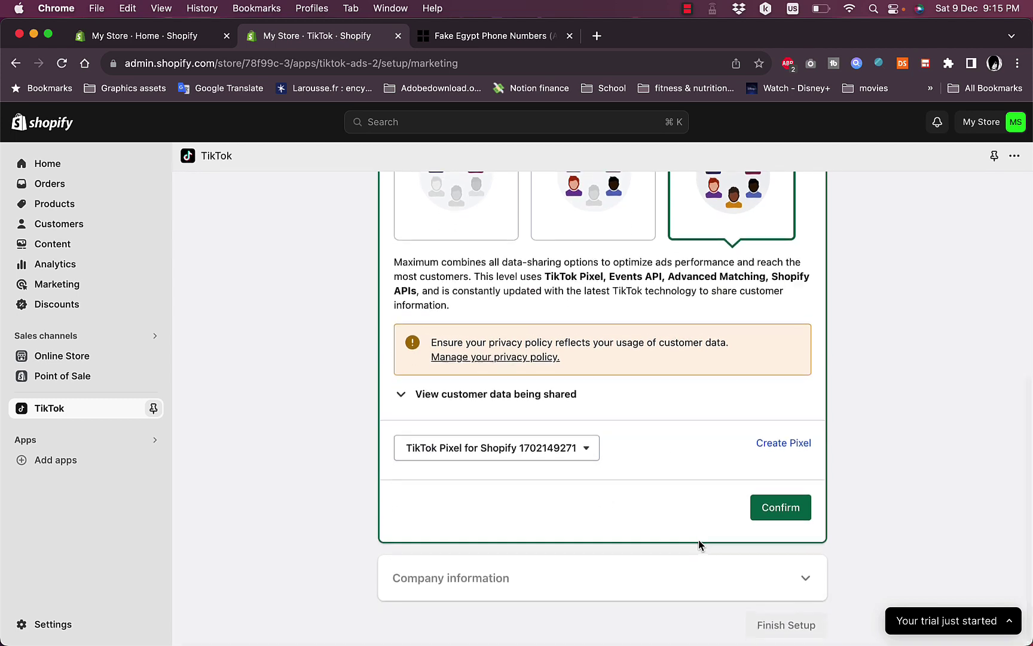
pyautogui.click(788, 519)
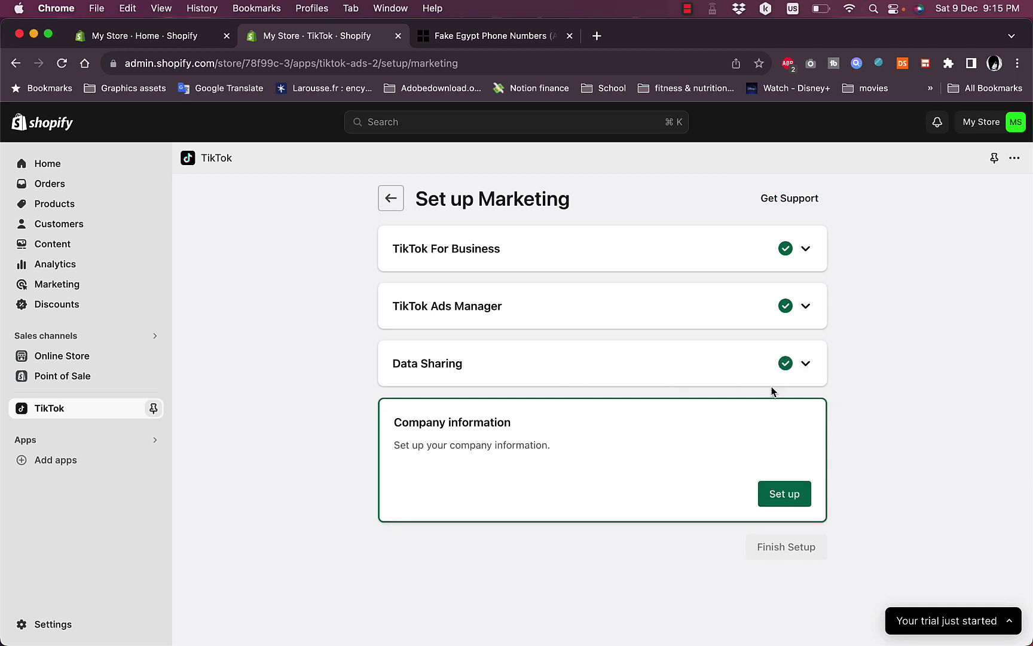
# Start company information and set the province to Cairo and the city to Badr
pyautogui.click(788, 496)
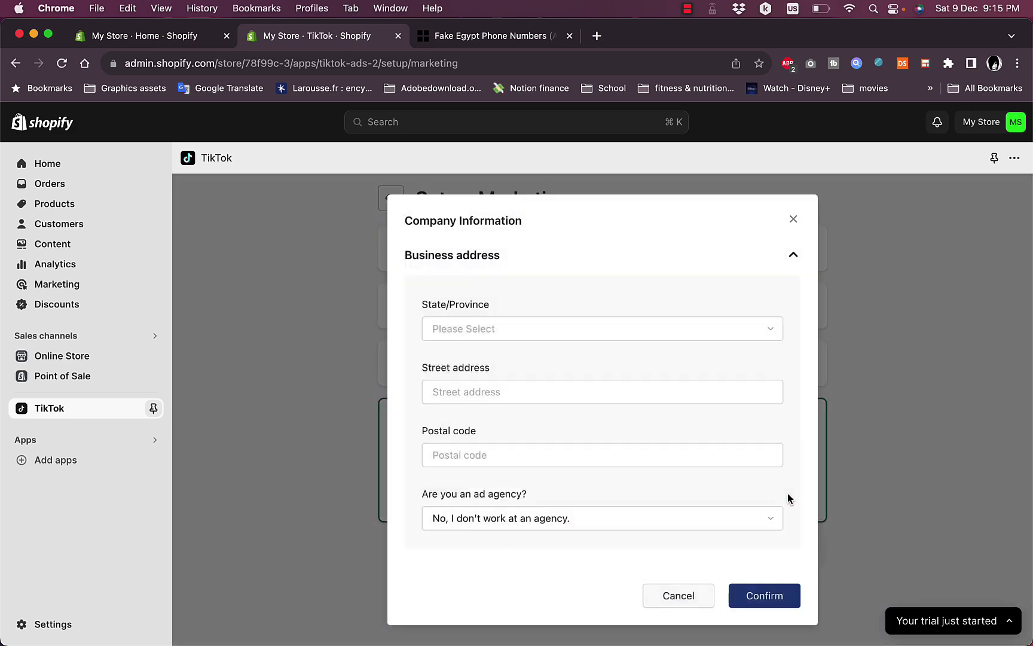
pyautogui.click(652, 332)
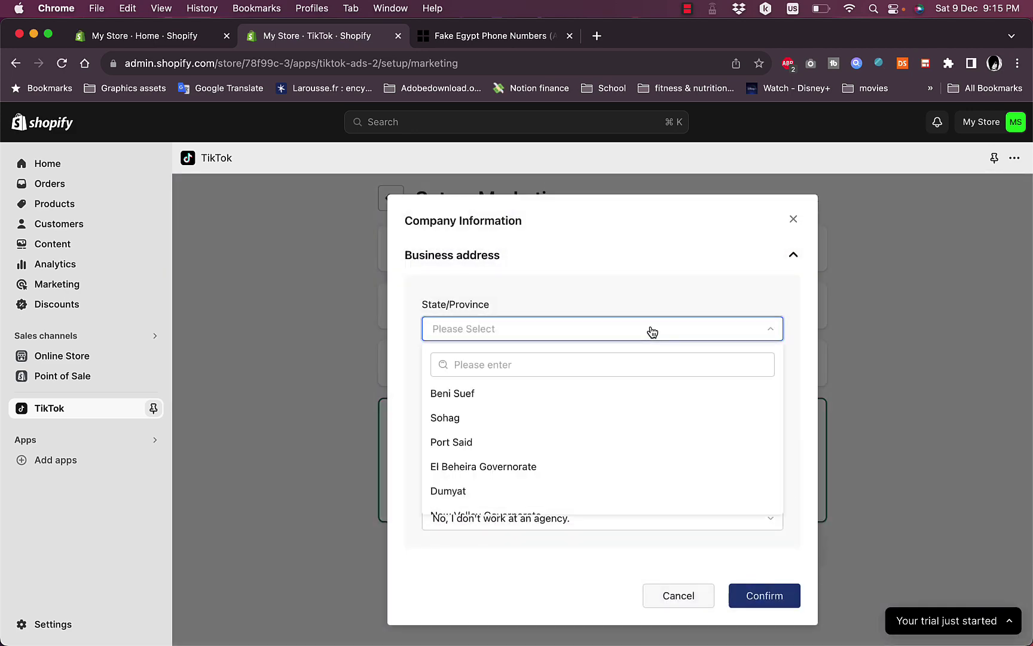
pyautogui.click(634, 366)
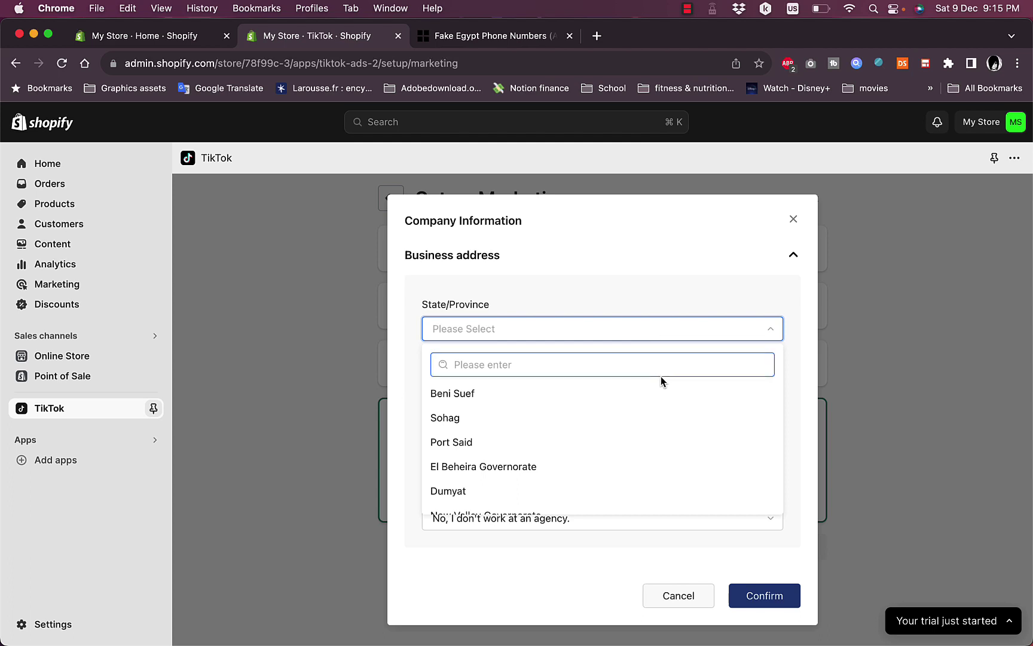
pyautogui.scroll(-3, 662, 378)
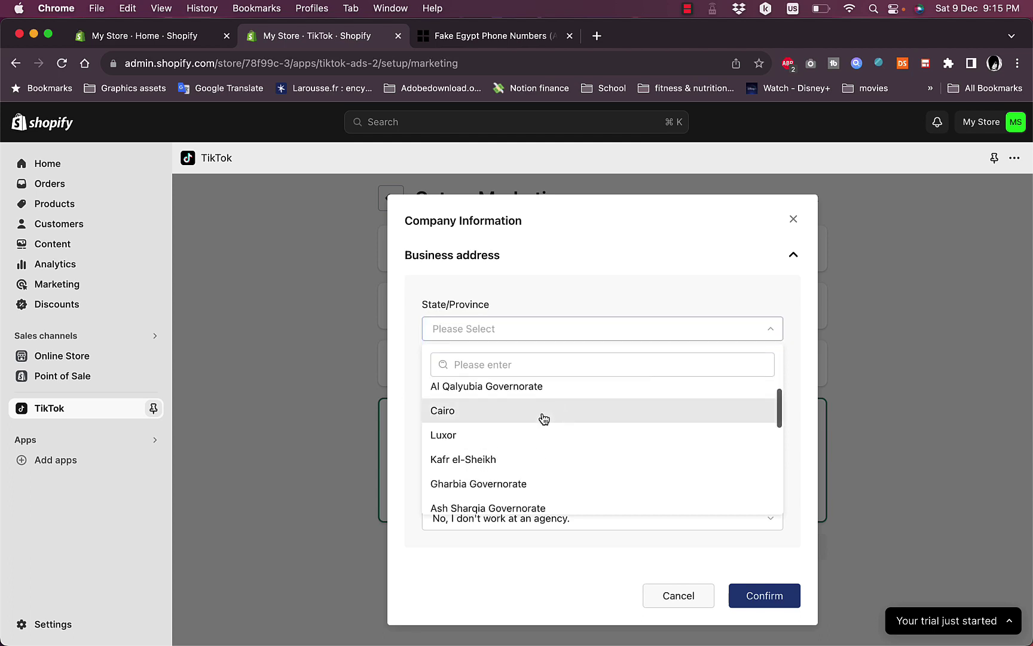
pyautogui.click(542, 415)
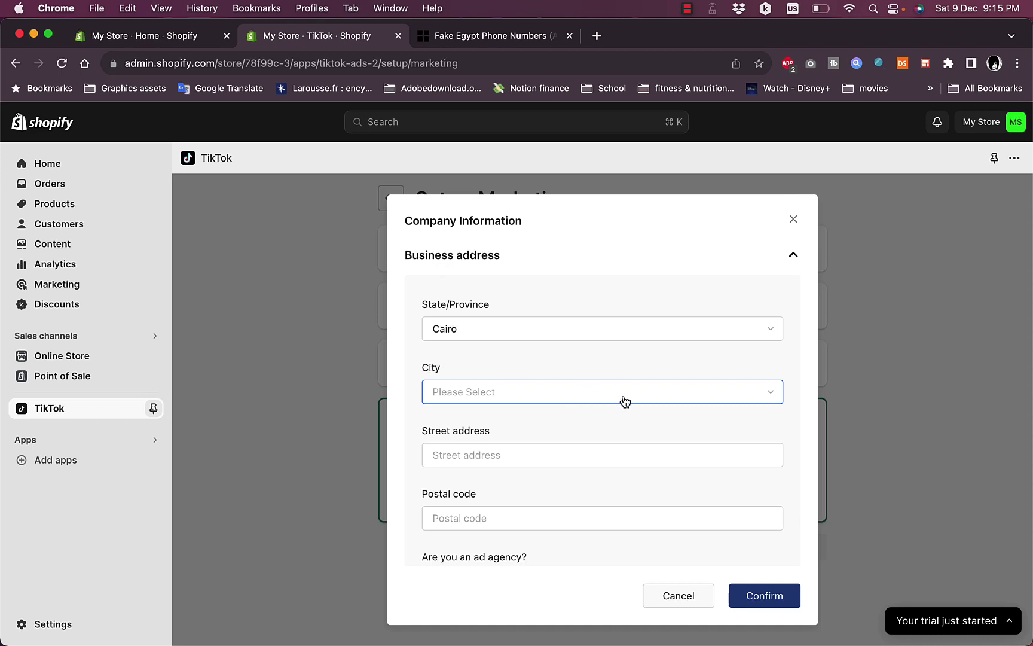
pyautogui.click(721, 396)
pyautogui.click(594, 480)
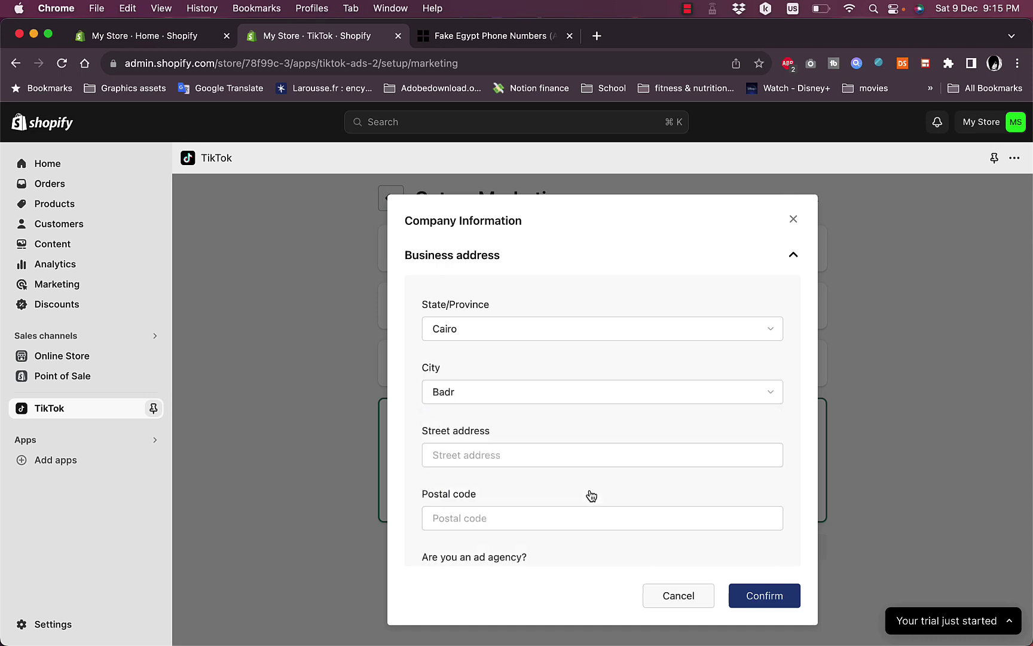
# Work through the street address and postal code fields of the company form
pyautogui.click(578, 459)
pyautogui.scroll(-3, 579, 459)
pyautogui.scroll(-2, 579, 458)
pyautogui.scroll(5, 580, 459)
pyautogui.click(569, 363)
pyautogui.click(574, 428)
pyautogui.click(556, 302)
pyautogui.click(567, 421)
# Select Manual payment as the payment method and submit the company information
pyautogui.scroll(-2, 567, 419)
pyautogui.scroll(-1, 567, 419)
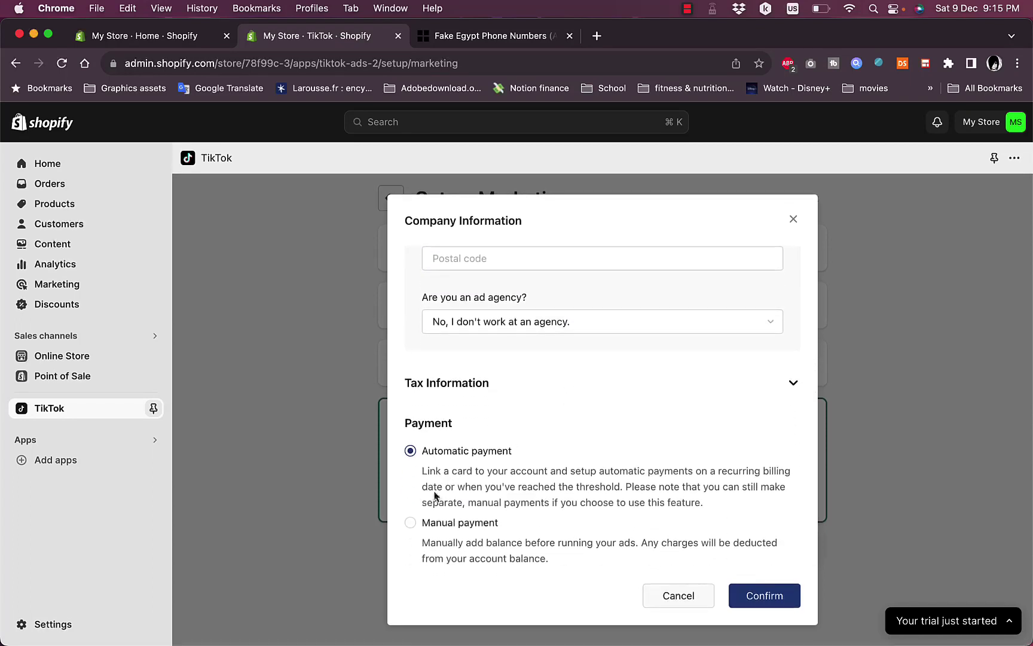
pyautogui.click(411, 523)
pyautogui.scroll(1, 574, 431)
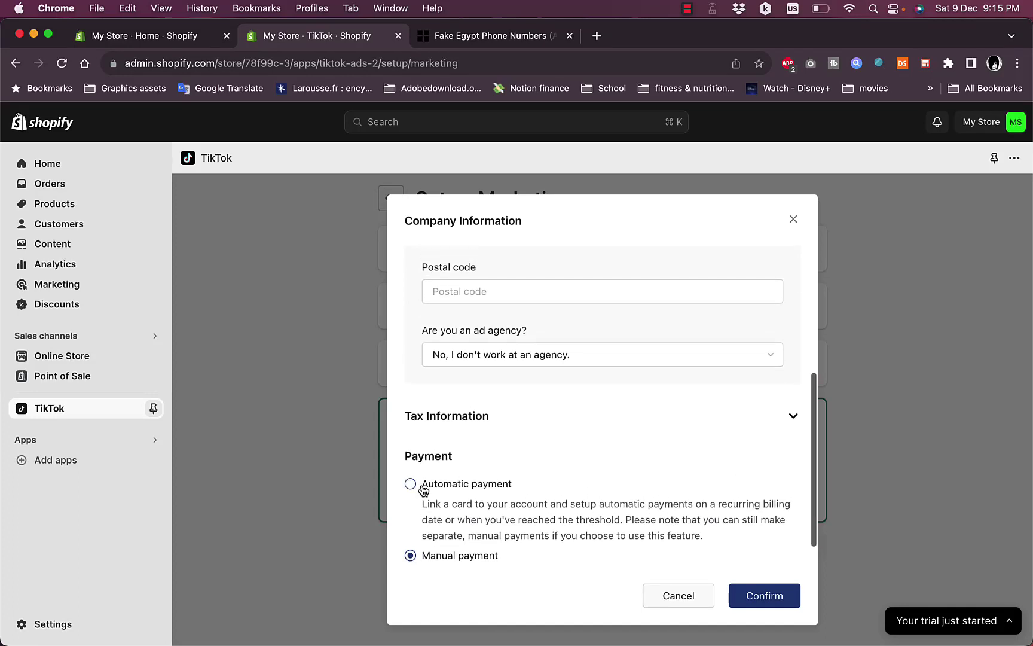
pyautogui.scroll(5, 657, 326)
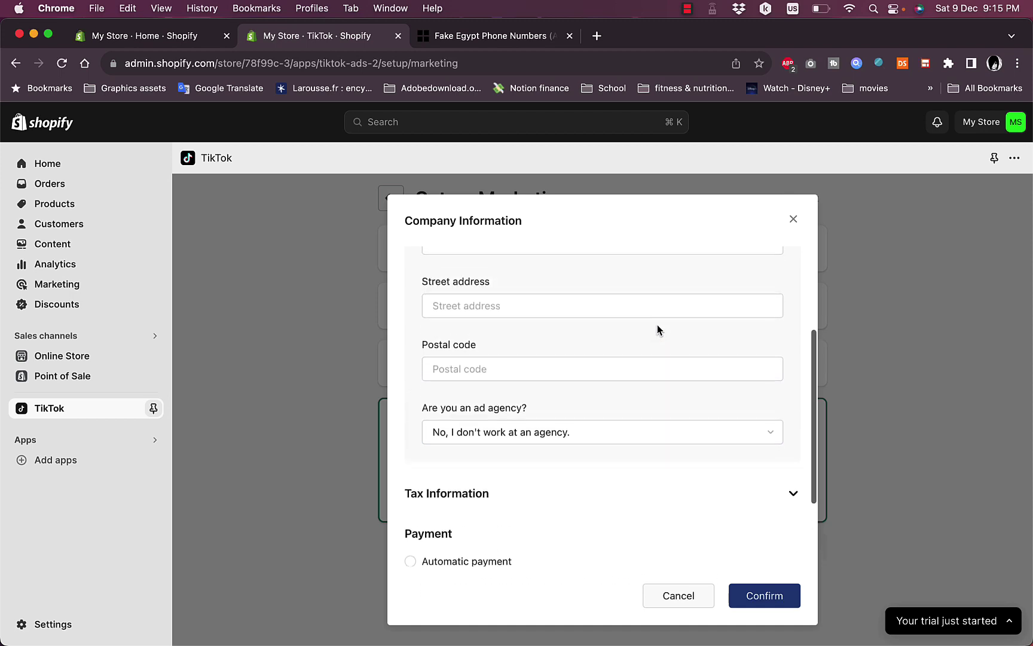
pyautogui.click(586, 382)
pyautogui.click(613, 376)
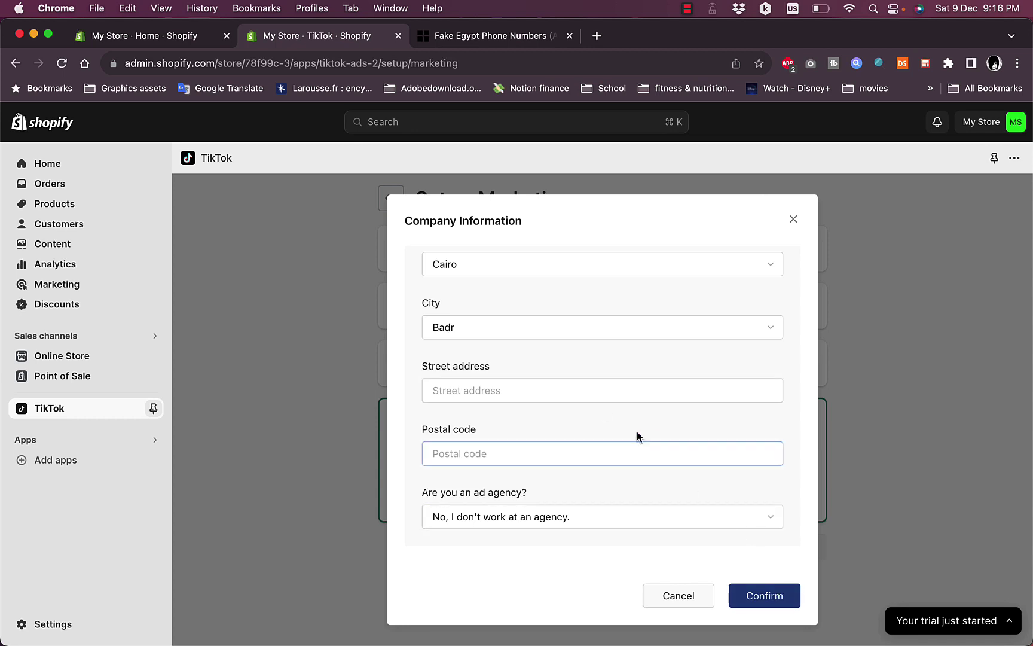
pyautogui.press('Return')
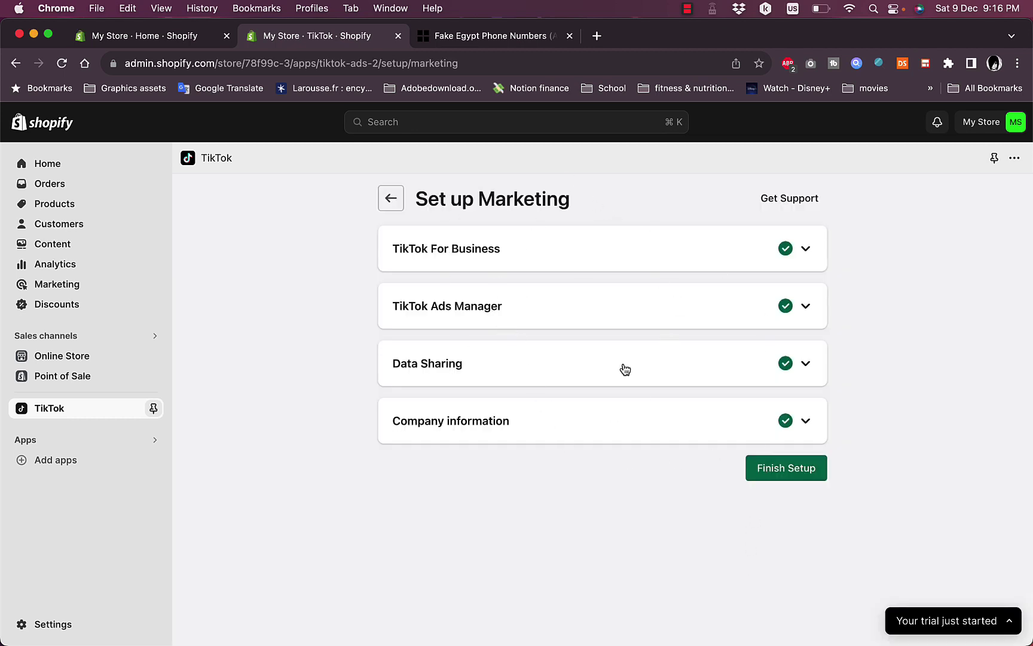
# Finish the TikTok marketing setup and switch to the TikTok Business Center tab
pyautogui.click(788, 472)
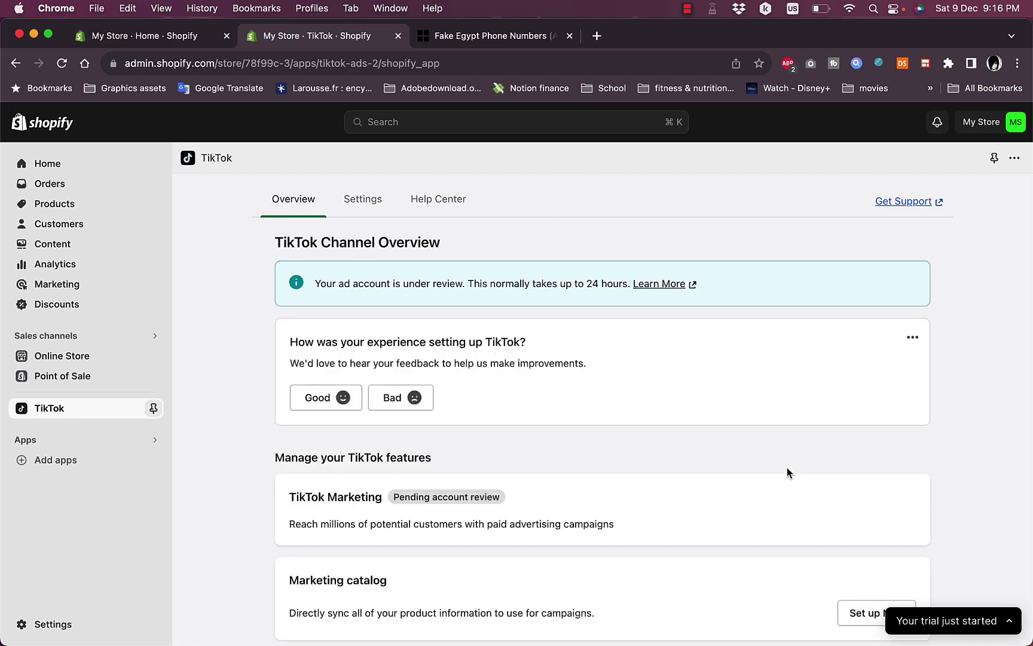
pyautogui.scroll(-6, 682, 365)
pyautogui.scroll(6, 239, 233)
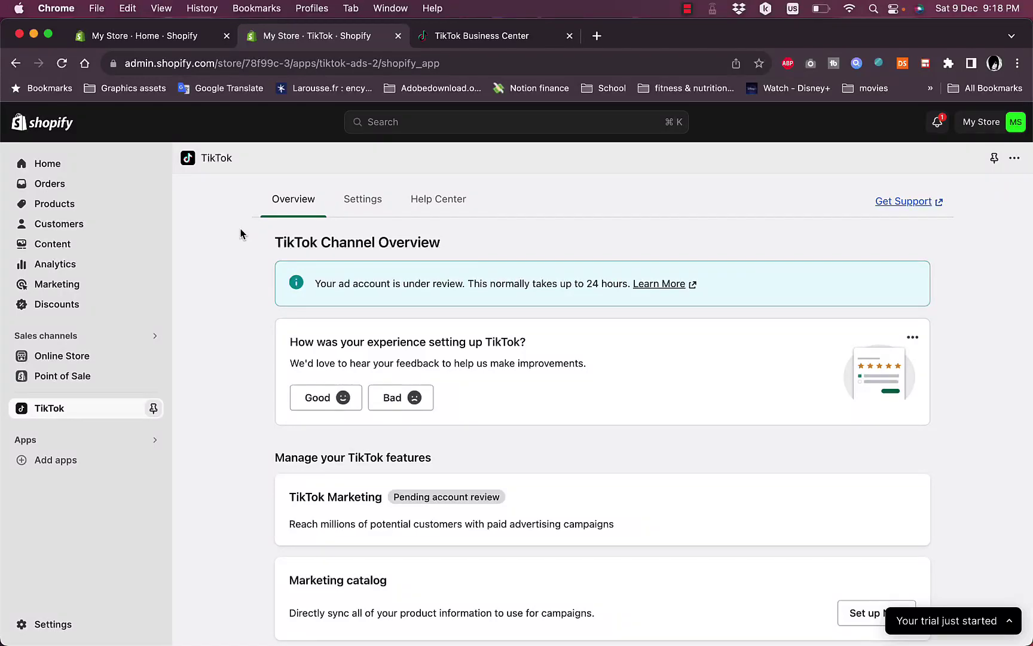
pyautogui.click(516, 45)
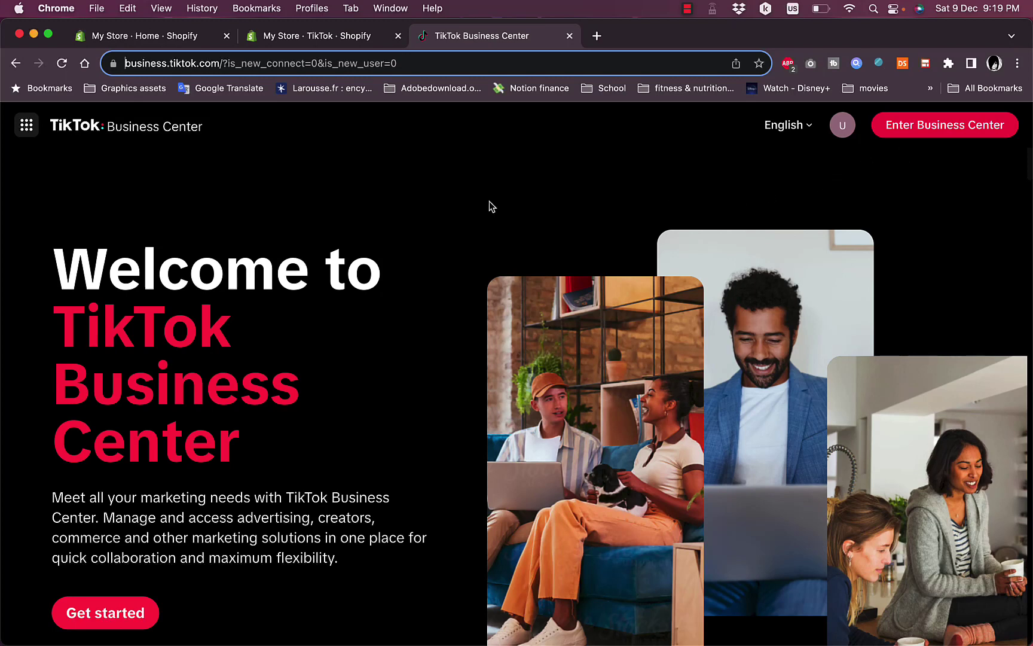
# Check the signed-in account in the Business Center avatar menu, then return to Shopify's TikTok channel
pyautogui.click(325, 45)
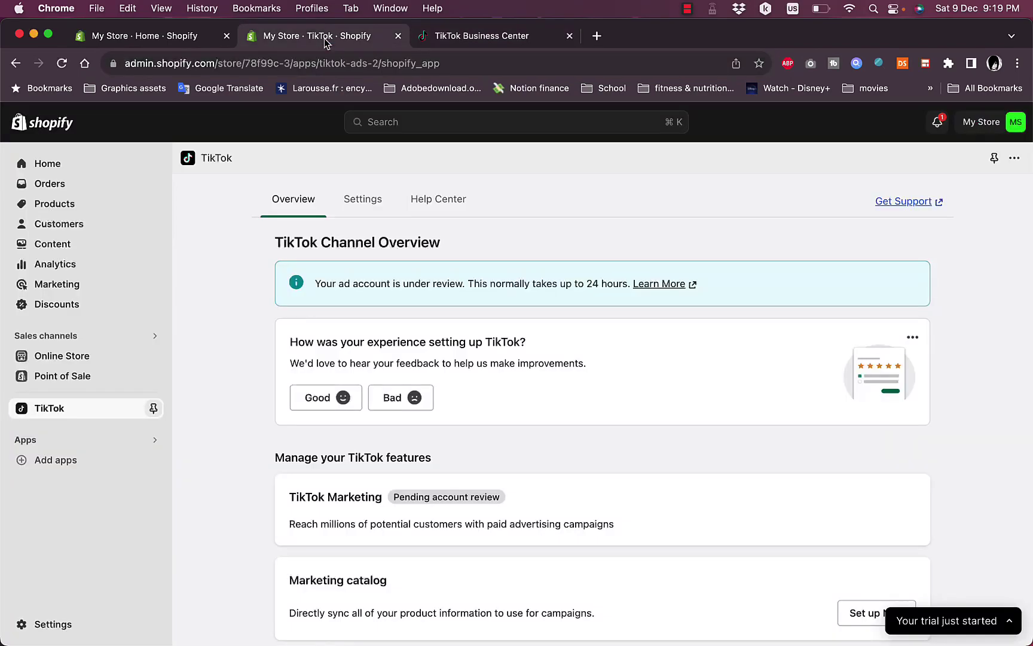
pyautogui.click(485, 41)
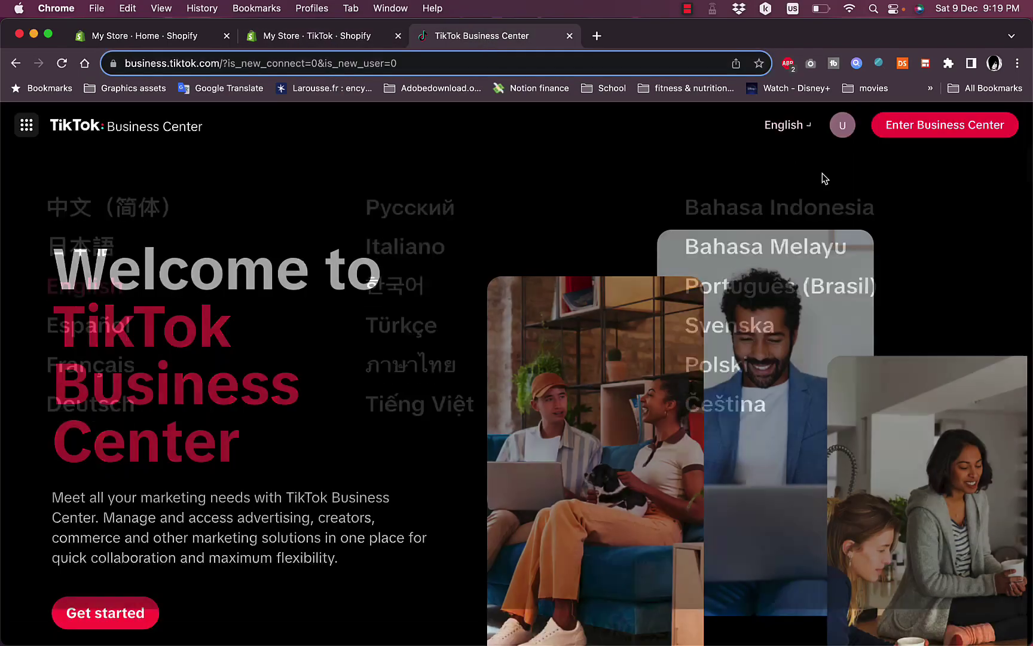
pyautogui.moveTo(849, 129)
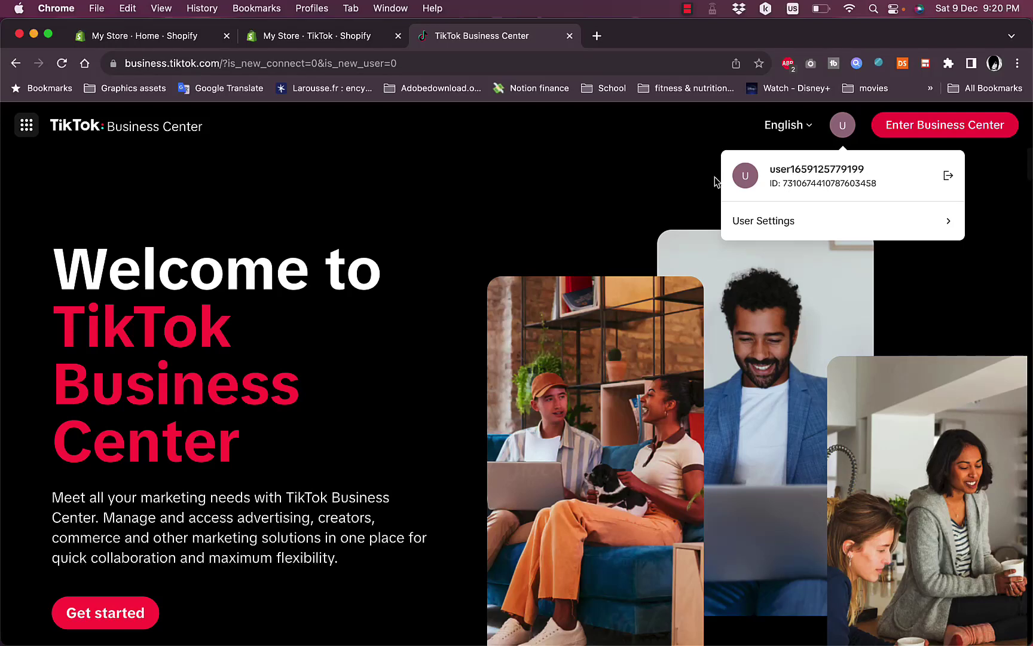
pyautogui.click(334, 43)
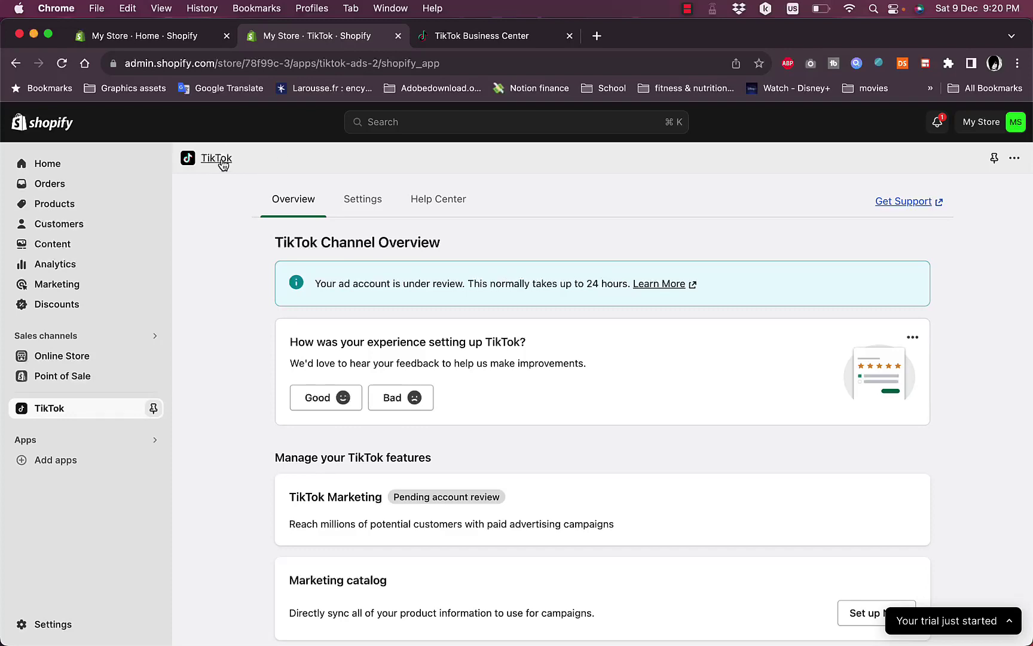
# Open the TikTok channel's Marketing Accounts settings to see the connected TikTok For Business account
pyautogui.click(361, 199)
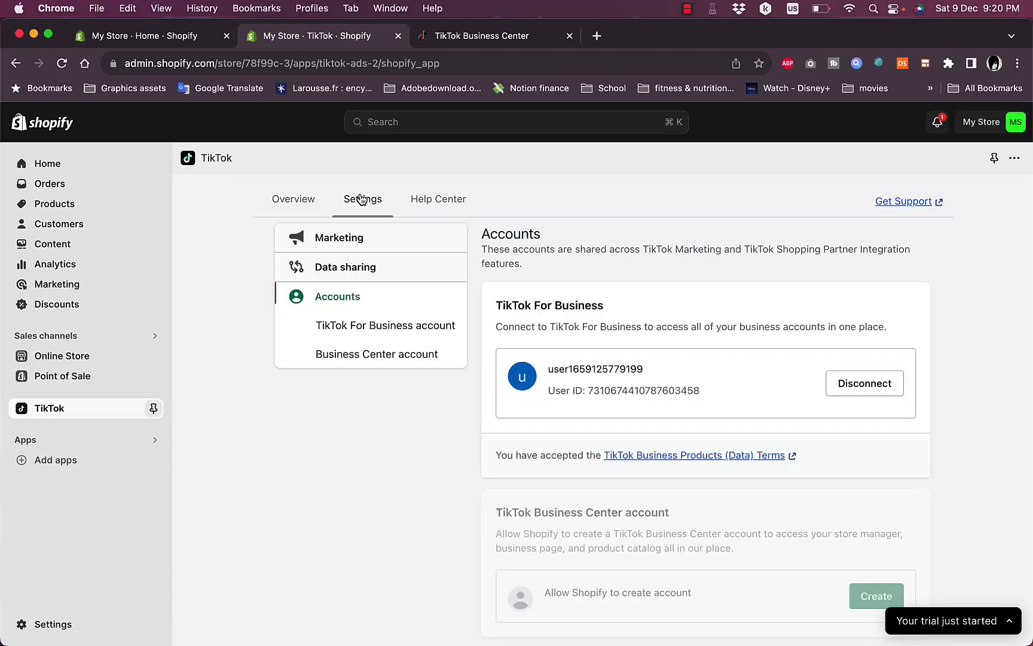
pyautogui.click(349, 236)
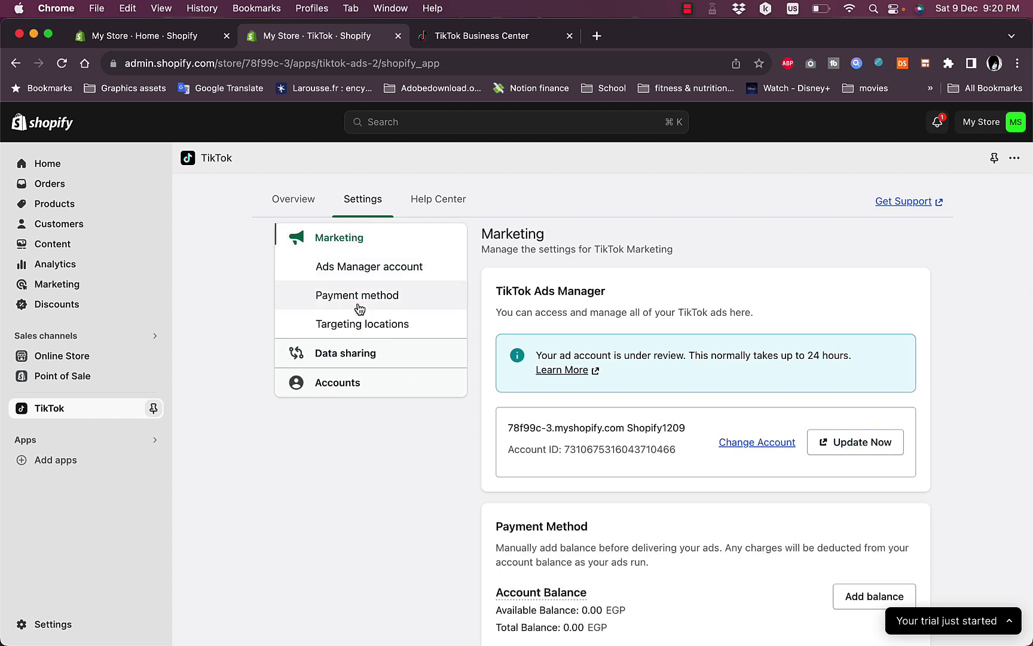
pyautogui.click(343, 386)
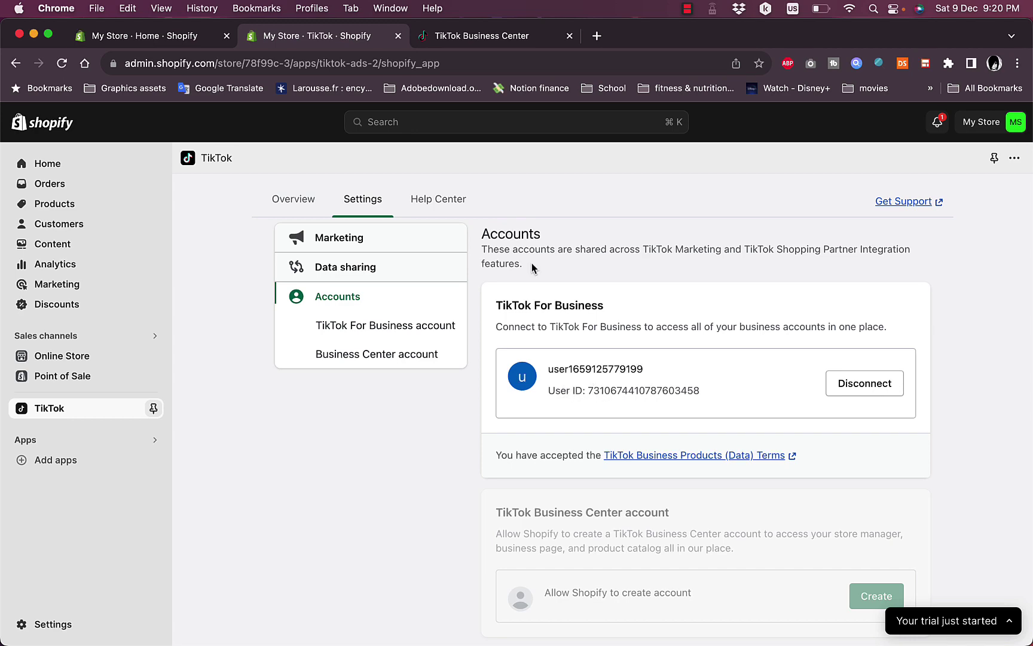
# Check the signed-in Business Center account, then return to the Shopify Accounts page
pyautogui.click(475, 37)
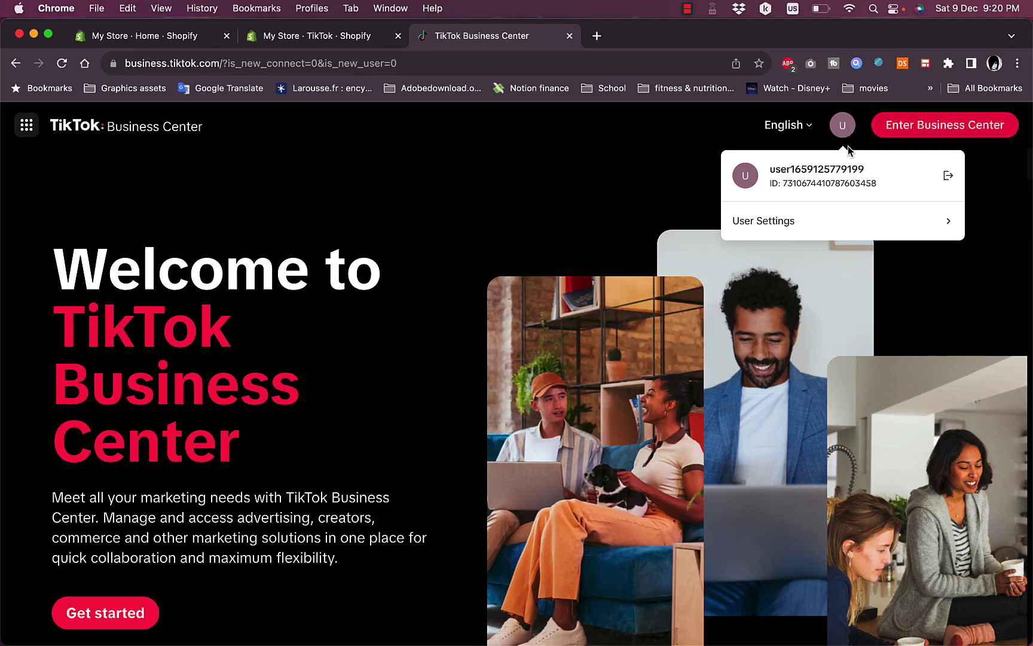
pyautogui.click(328, 39)
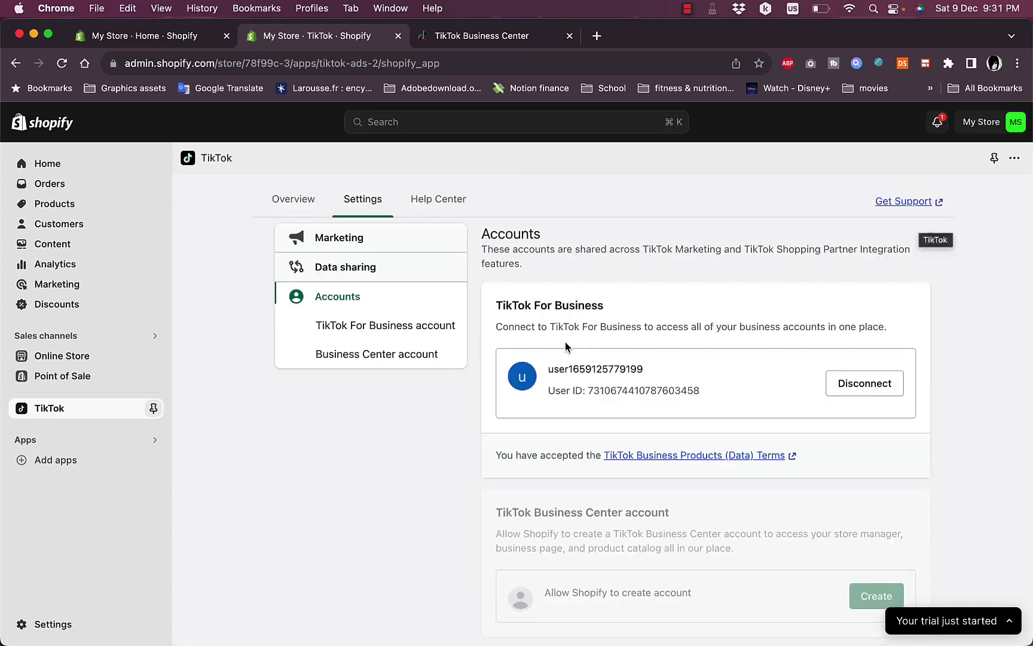
pyautogui.scroll(-2, 614, 356)
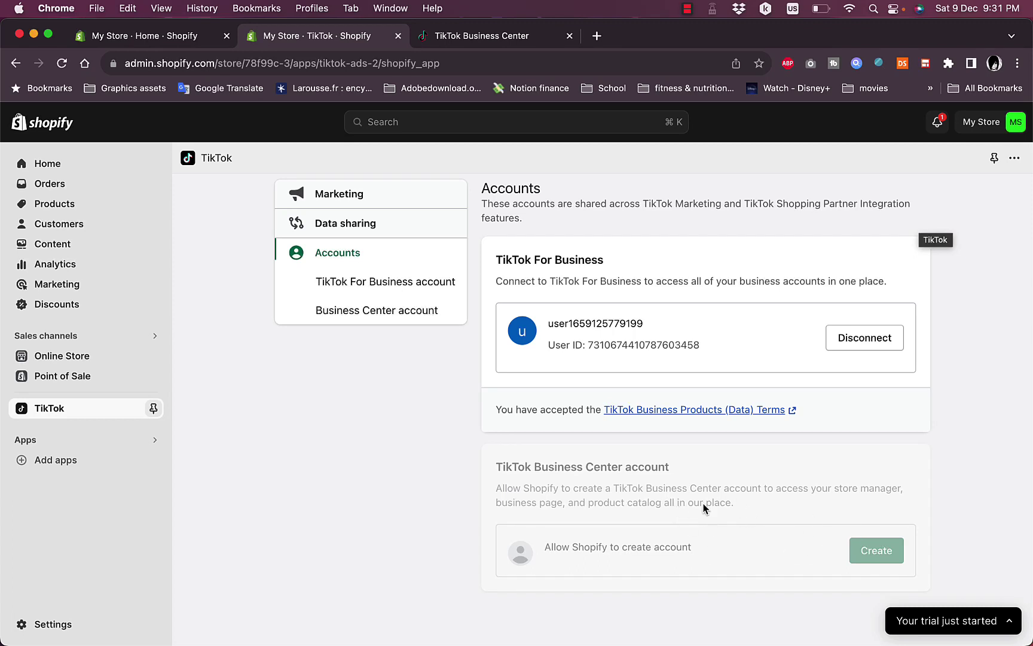
# Review Ads Manager, Payment method and Targeting locations, then open Data sharing set to Maximum
pyautogui.click(354, 197)
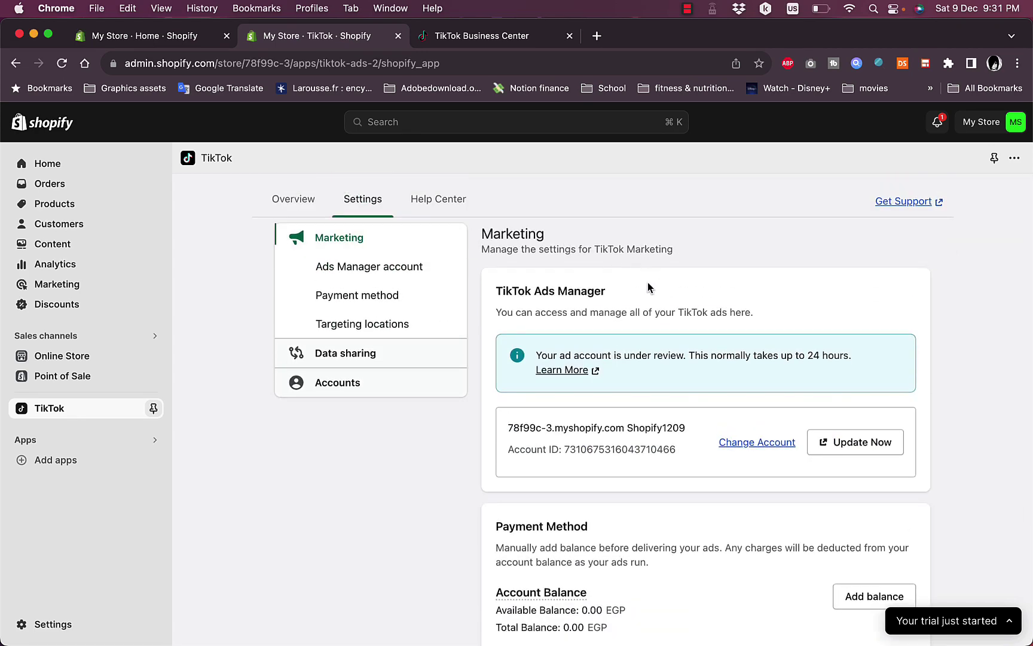
pyautogui.scroll(-3, 644, 301)
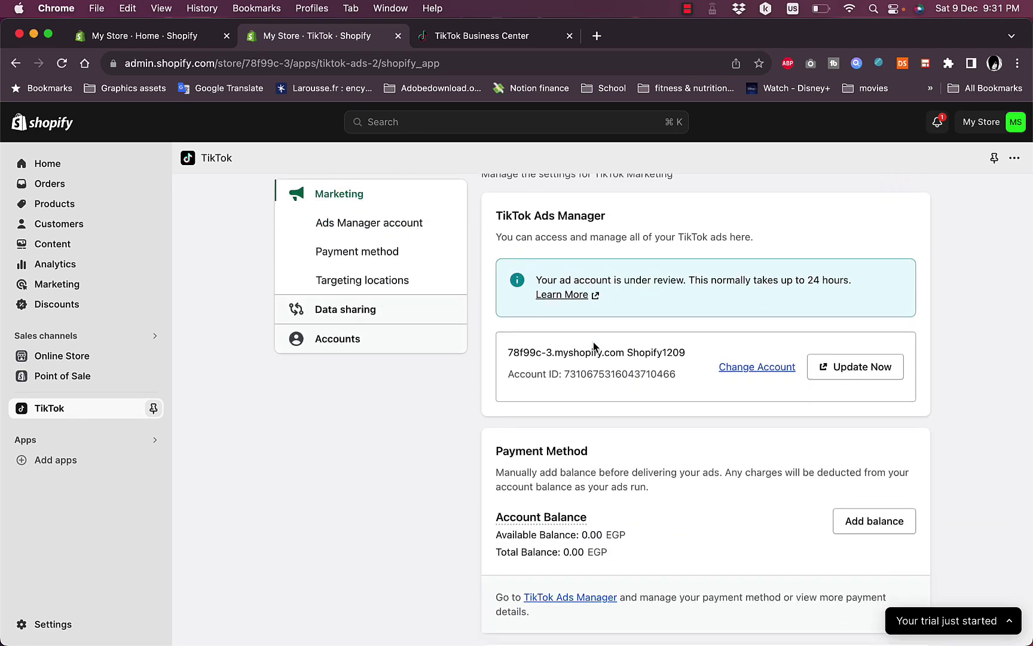
pyautogui.scroll(-2, 657, 396)
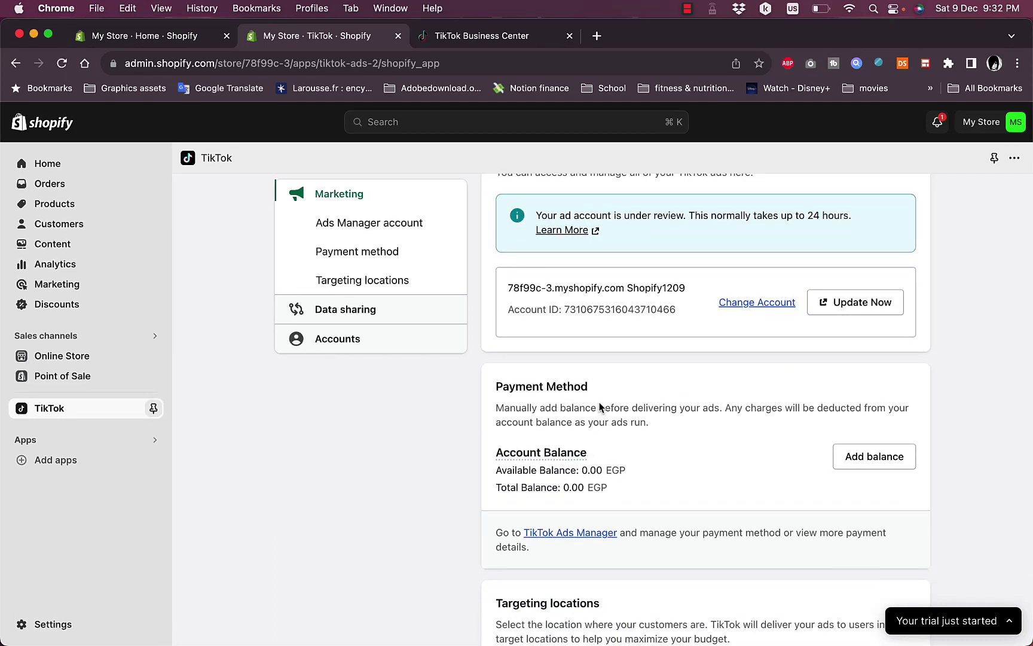
pyautogui.scroll(-3, 600, 407)
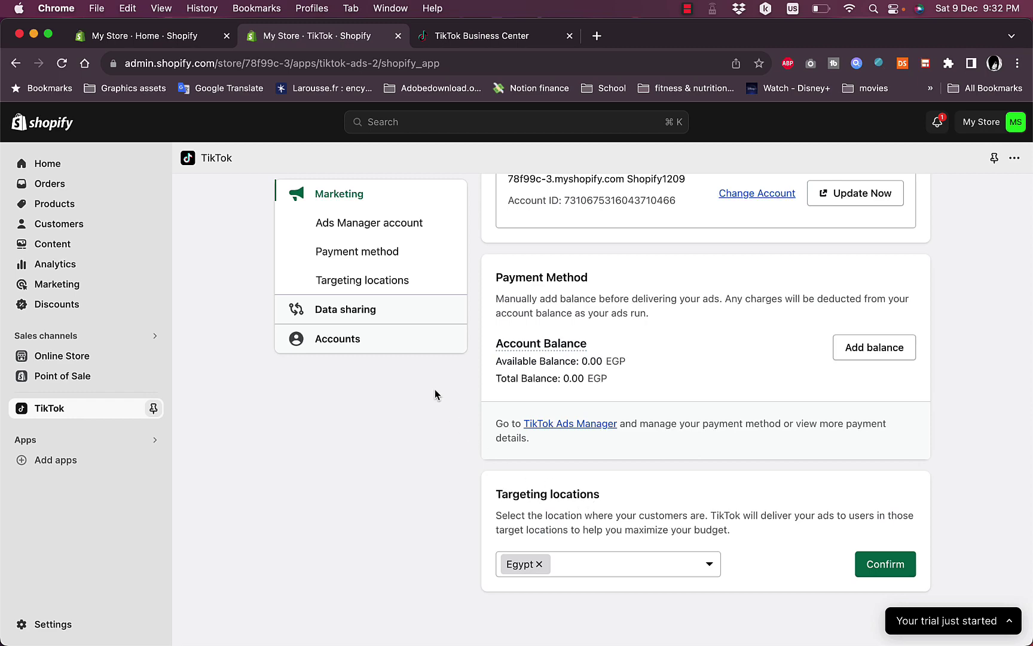
pyautogui.click(367, 319)
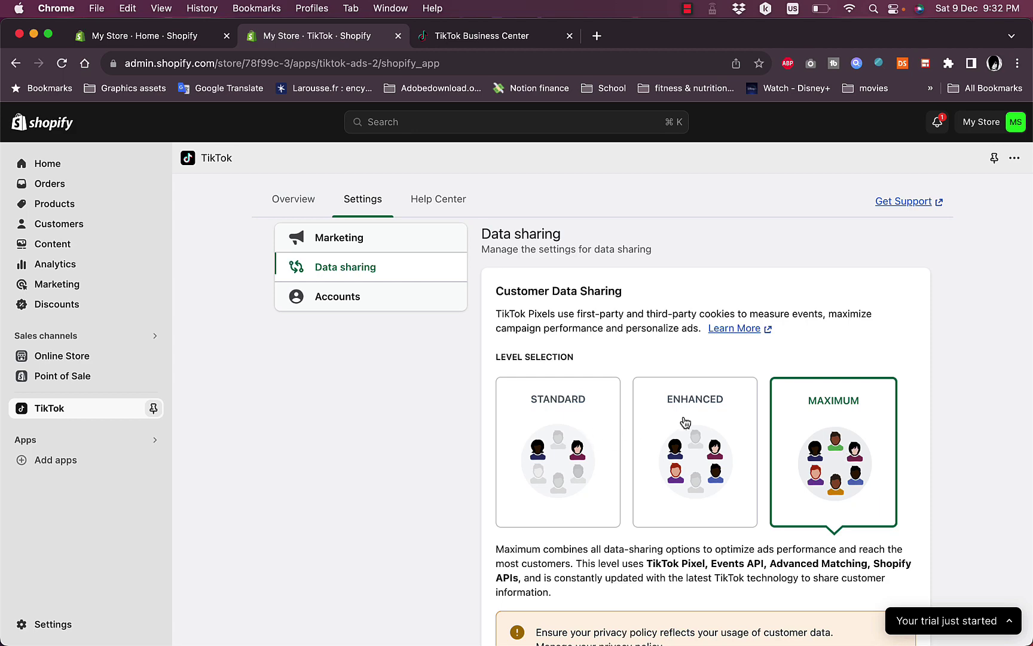
# Scroll through the Data sharing page to confirm the connected TikTok Pixel
pyautogui.scroll(-5, 721, 422)
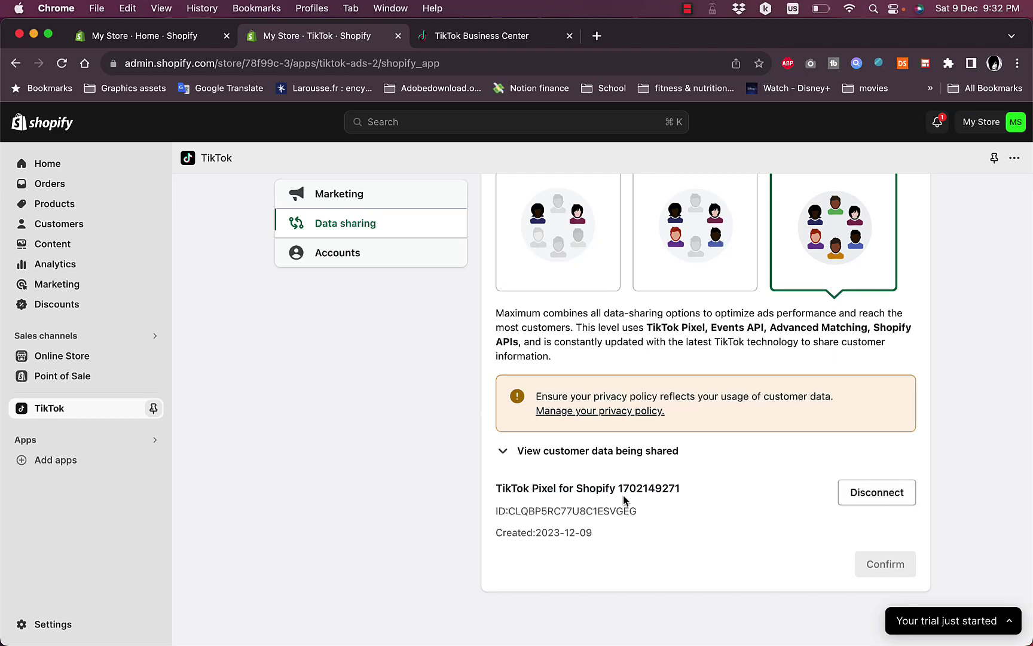
pyautogui.scroll(3, 623, 499)
pyautogui.scroll(3, 623, 498)
pyautogui.scroll(-5, 544, 361)
pyautogui.scroll(5, 541, 361)
pyautogui.click(280, 210)
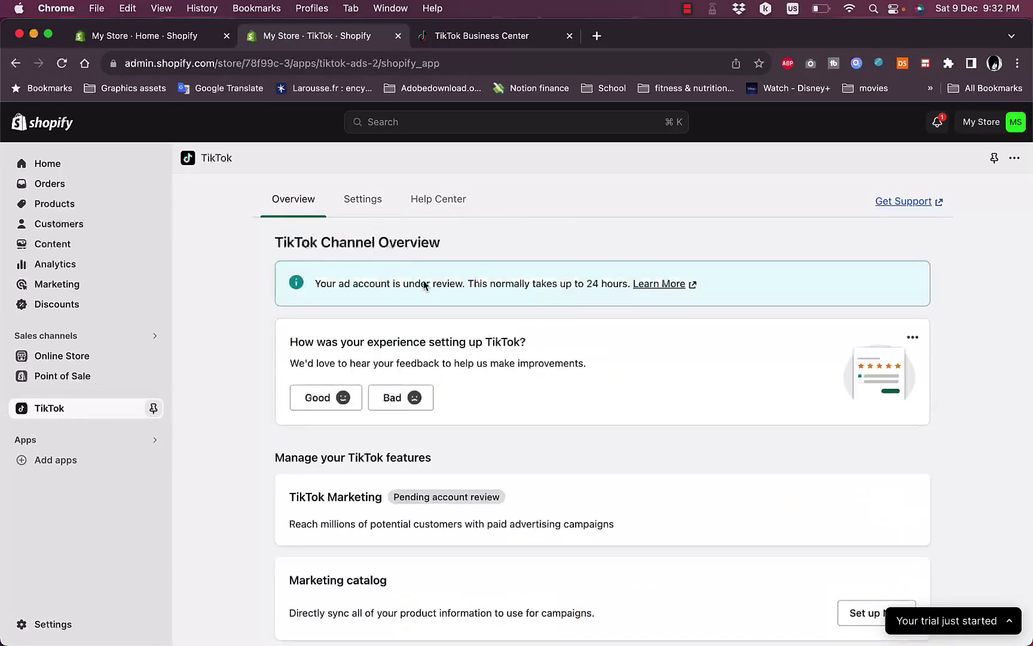
pyautogui.scroll(-1, 499, 401)
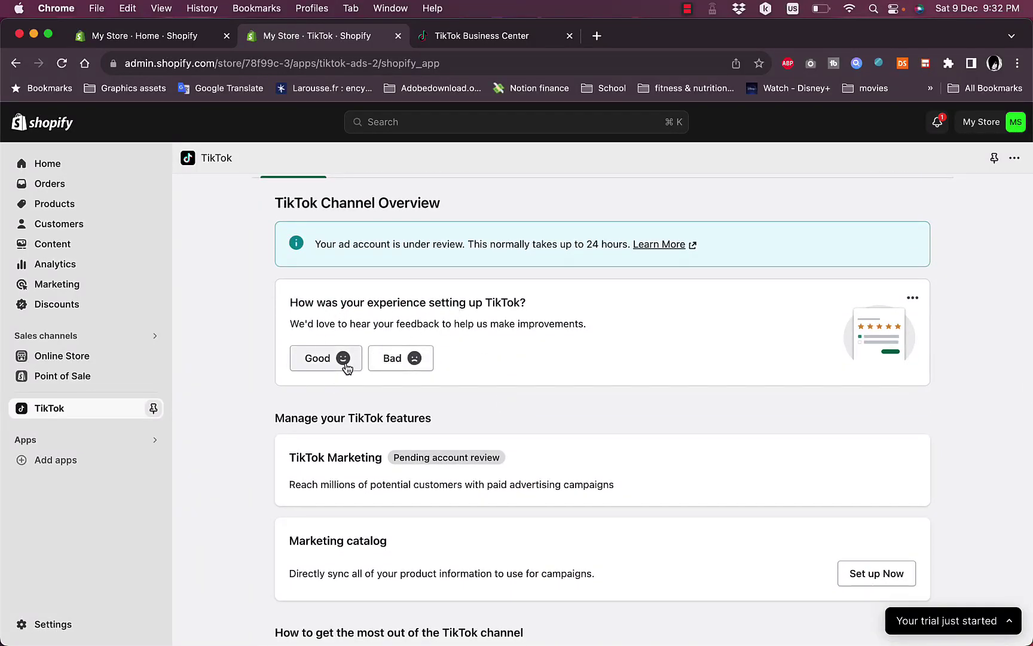
pyautogui.scroll(-3, 498, 349)
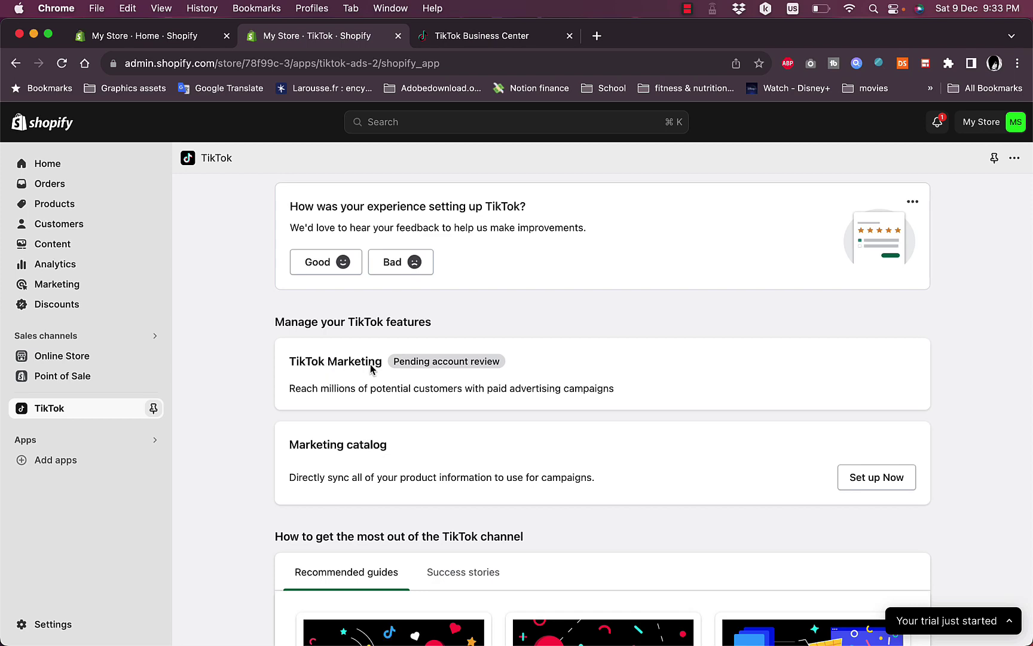
pyautogui.scroll(-3, 452, 374)
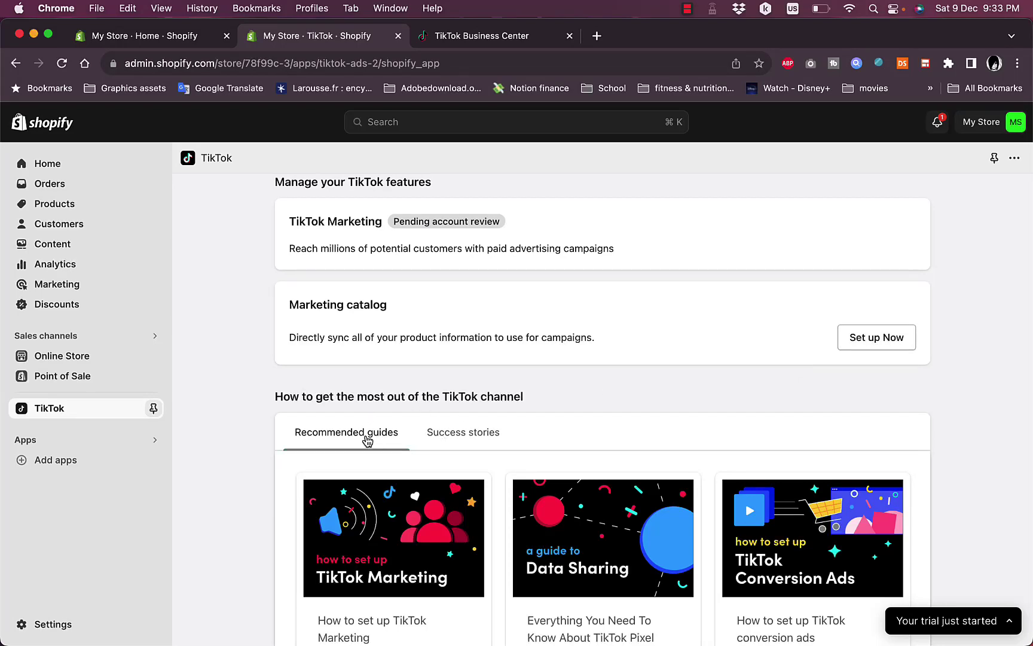
pyautogui.scroll(-5, 388, 418)
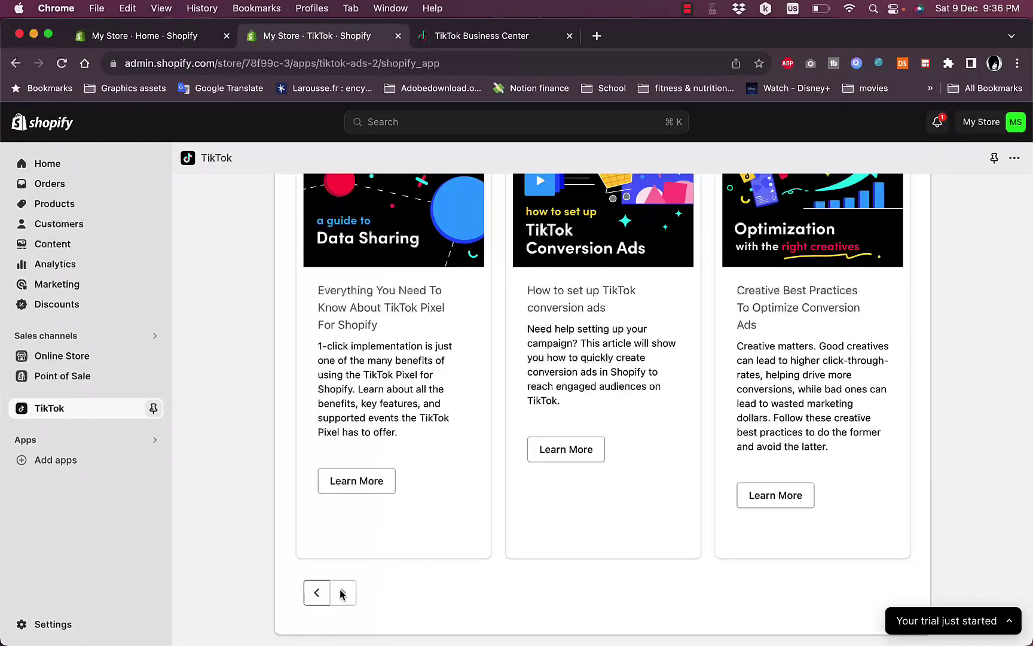
pyautogui.scroll(3, 549, 481)
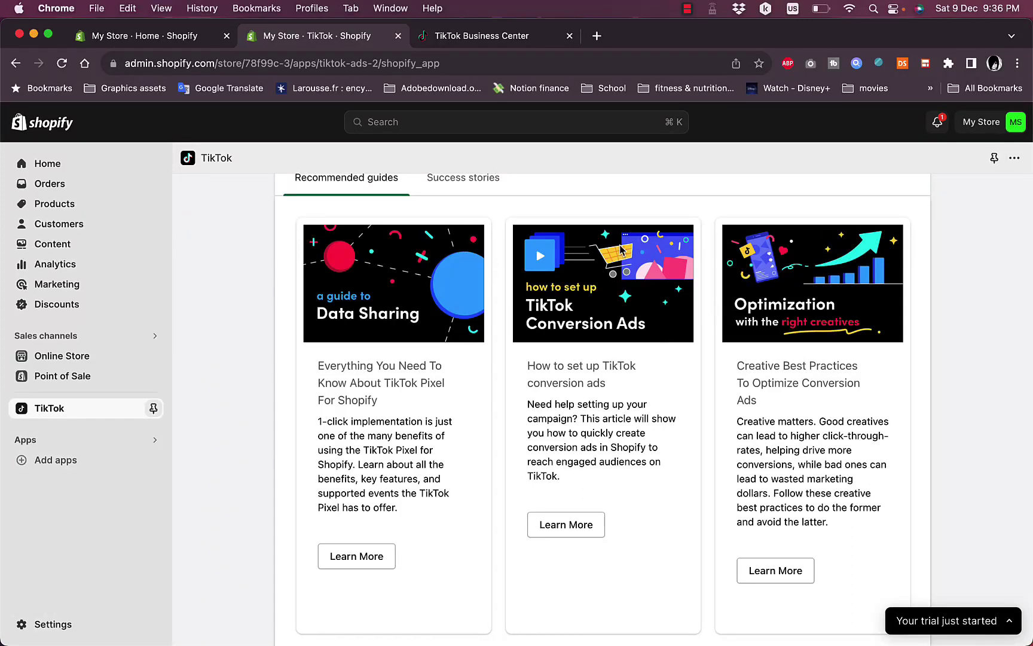
# Show the Success stories featuring the REFY, E-Commerce and Jewelry case studies
pyautogui.click(466, 177)
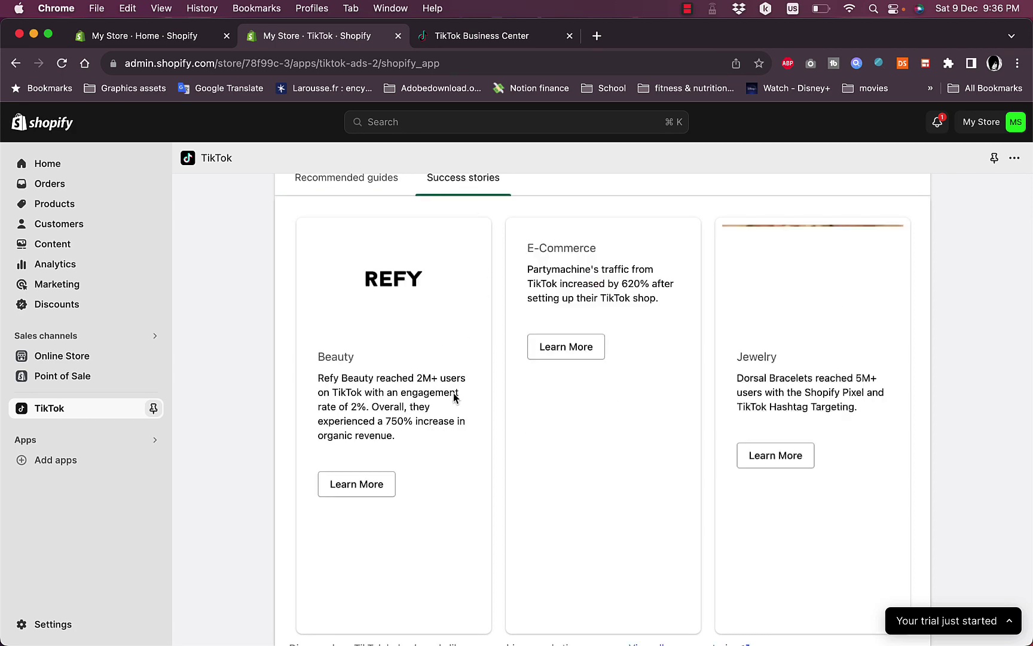
pyautogui.scroll(1, 454, 398)
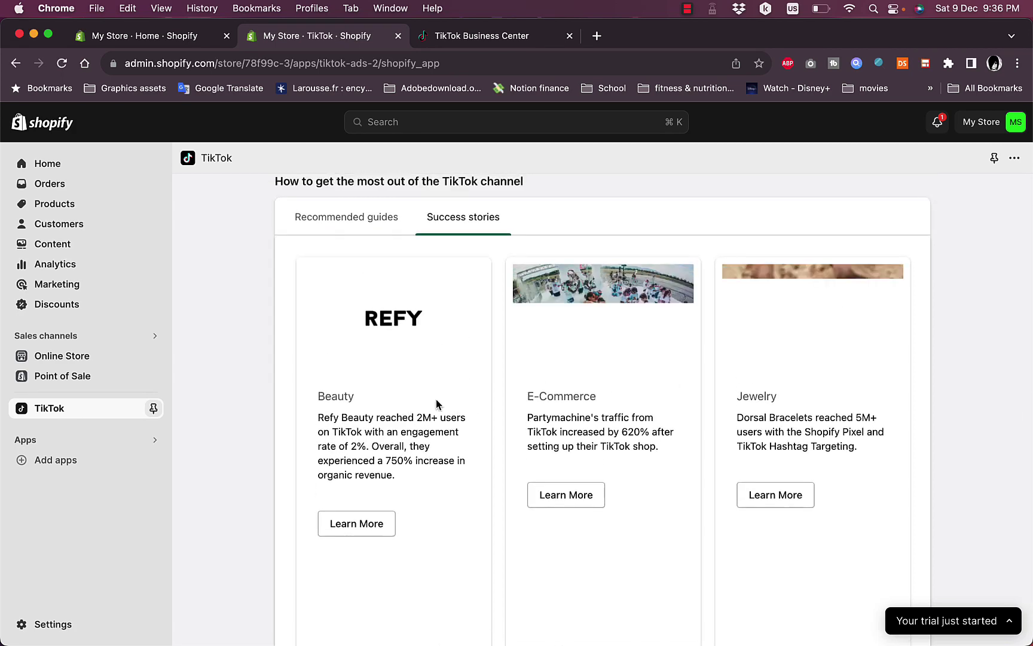